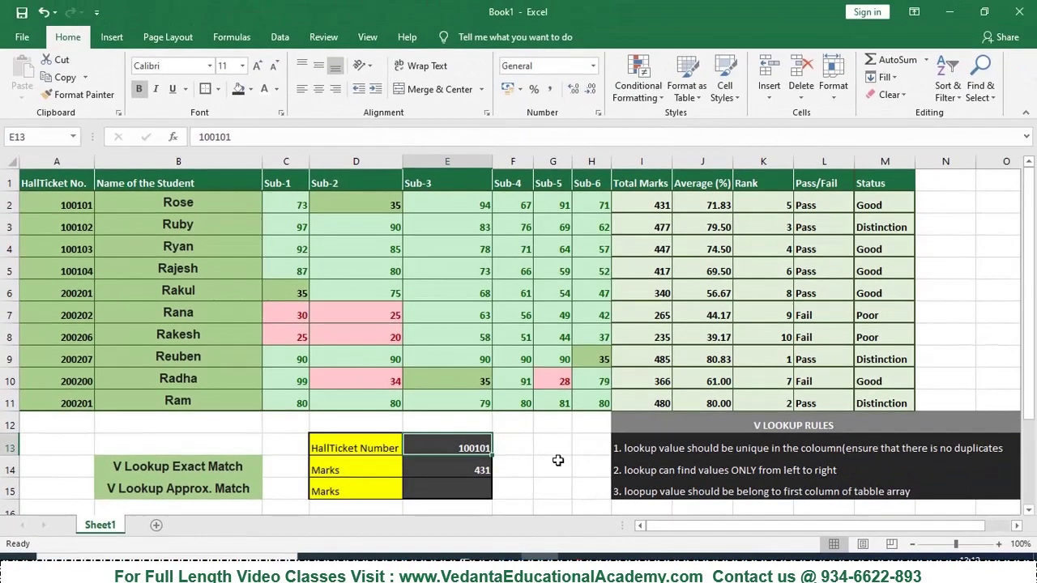
Walk through the E14 lookup by highlighting the HallTicket No. column and Total Marks I2:I11
left_click(557, 461)
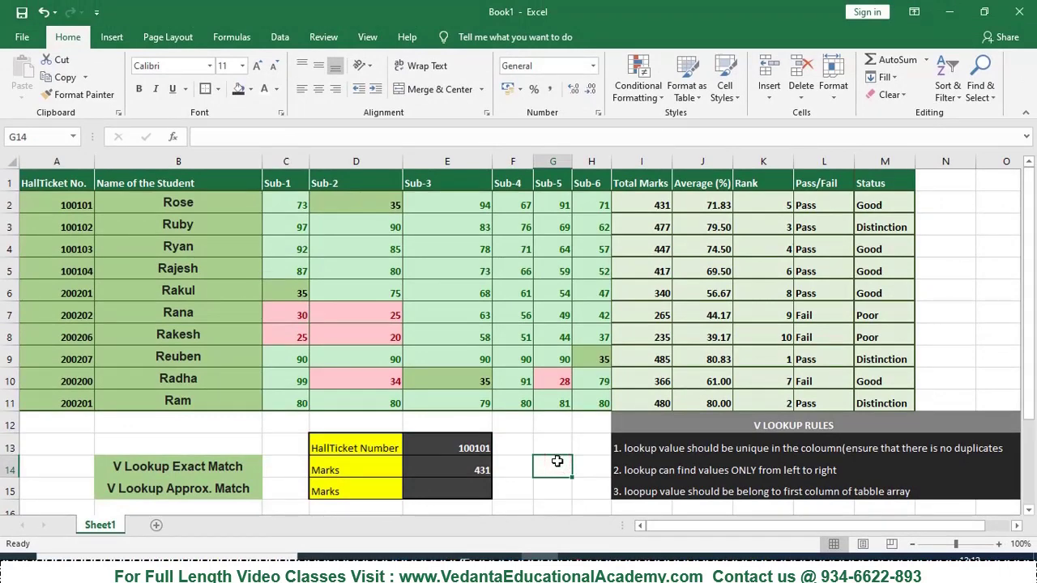
left_click(521, 451)
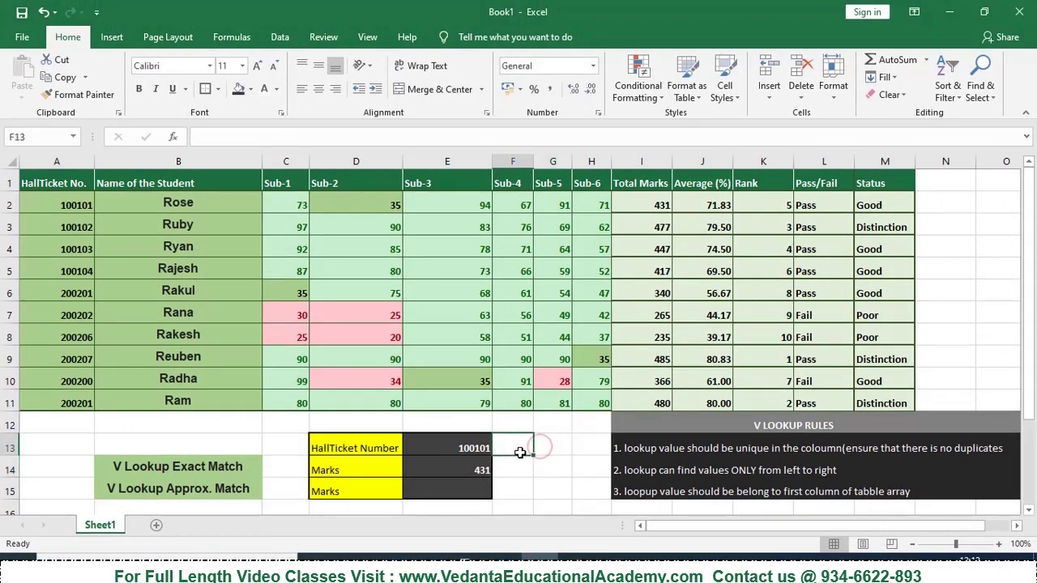
left_click(468, 444)
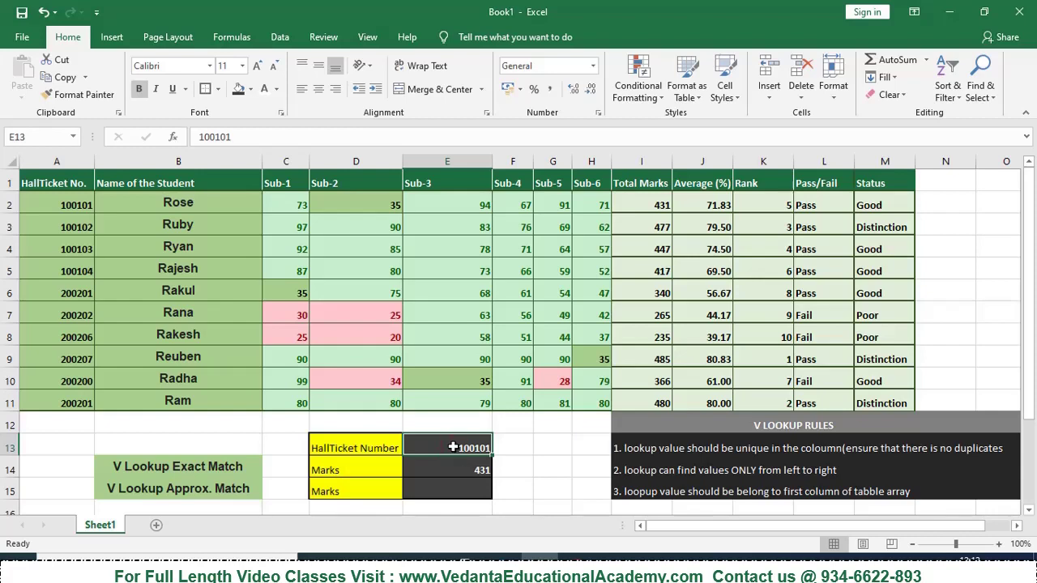
mouse_move(78, 202)
left_mouse_down()
mouse_move(63, 274)
mouse_move(65, 402)
left_mouse_up()
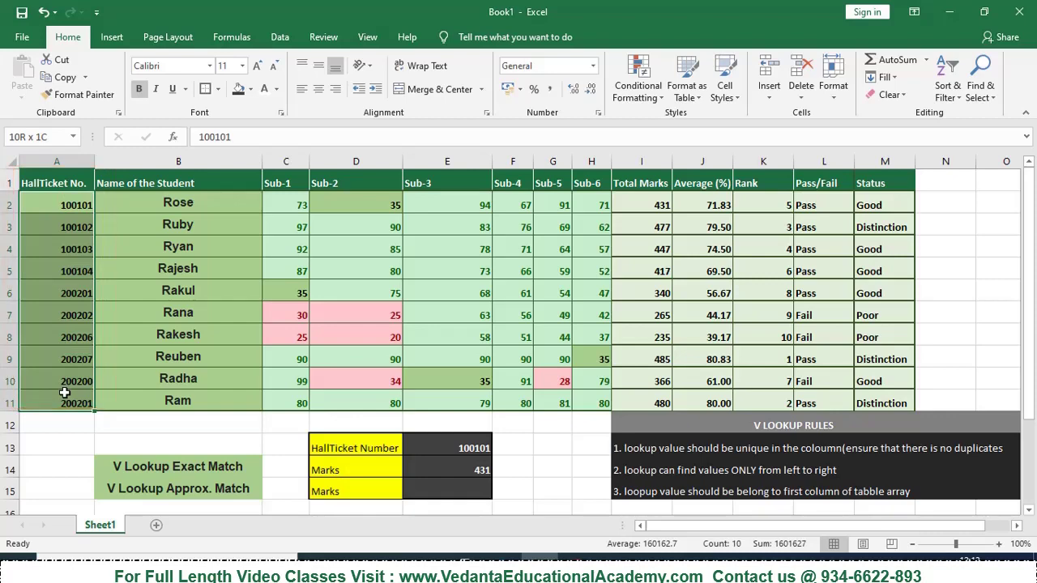
left_click(445, 464)
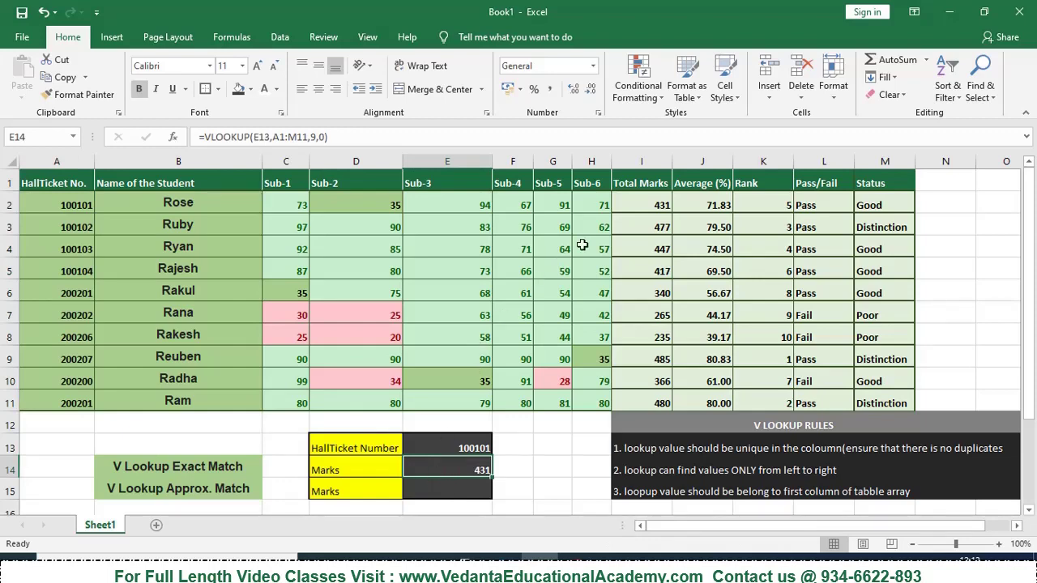
mouse_move(629, 205)
left_mouse_down()
mouse_move(651, 289)
mouse_move(651, 396)
left_mouse_up()
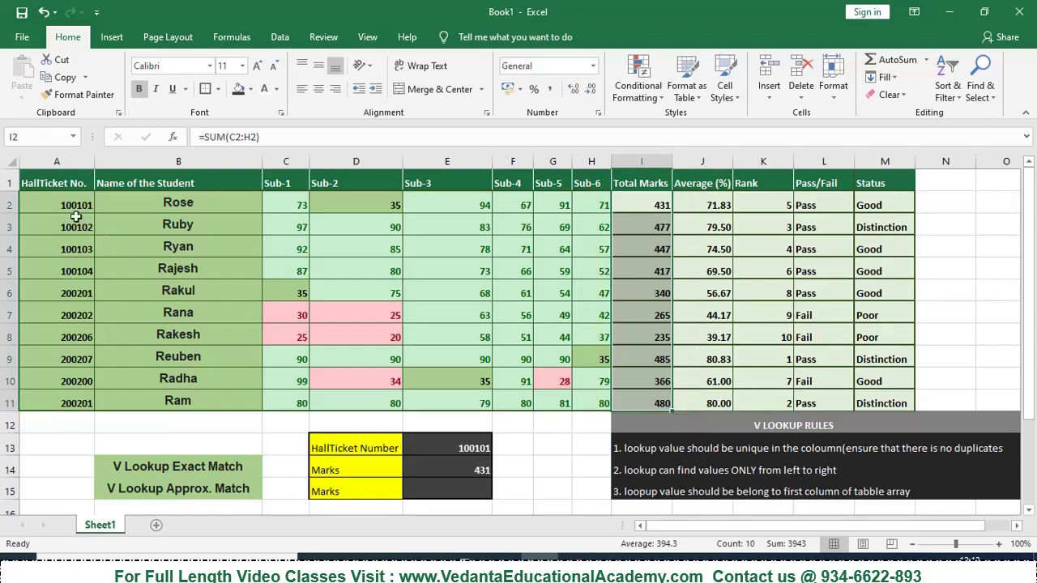
left_click_drag(74, 212, 38, 356)
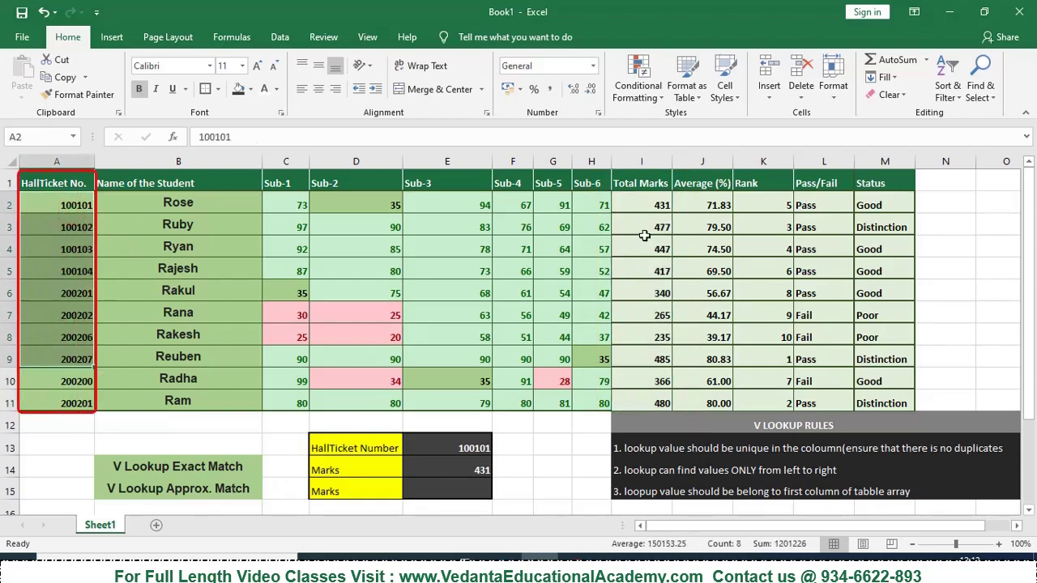
left_click_drag(647, 200, 648, 405)
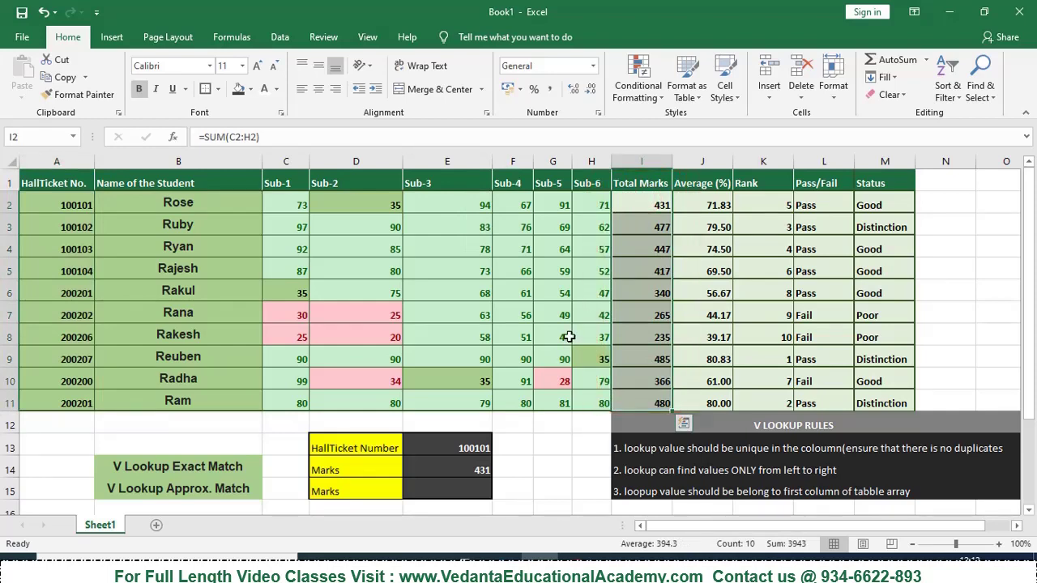
Highlight row 7 from its hall ticket in A7 across the subject marks
left_click(81, 312)
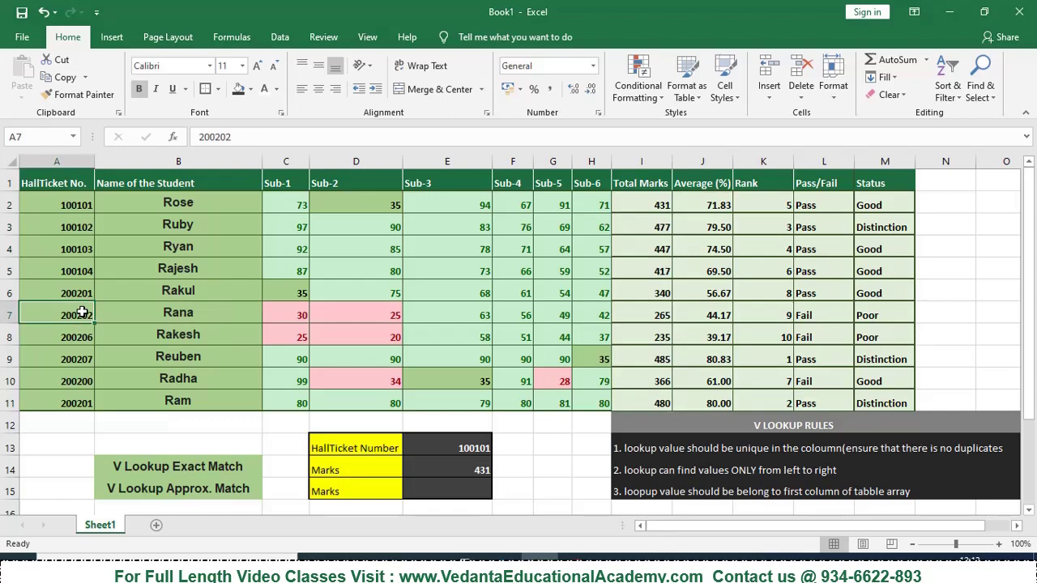
left_click(101, 321)
left_click(75, 314)
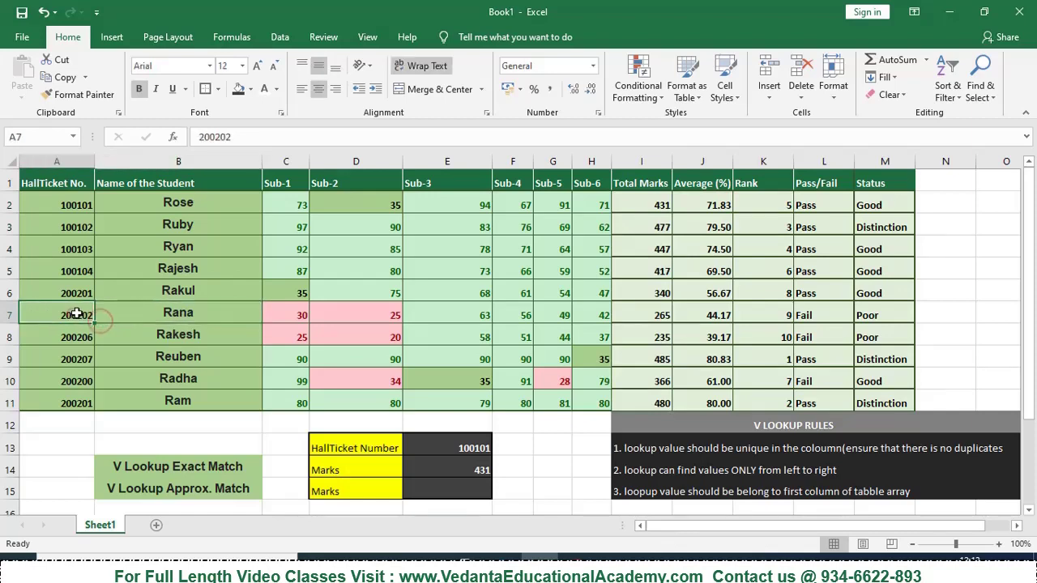
left_click_drag(75, 313, 665, 317)
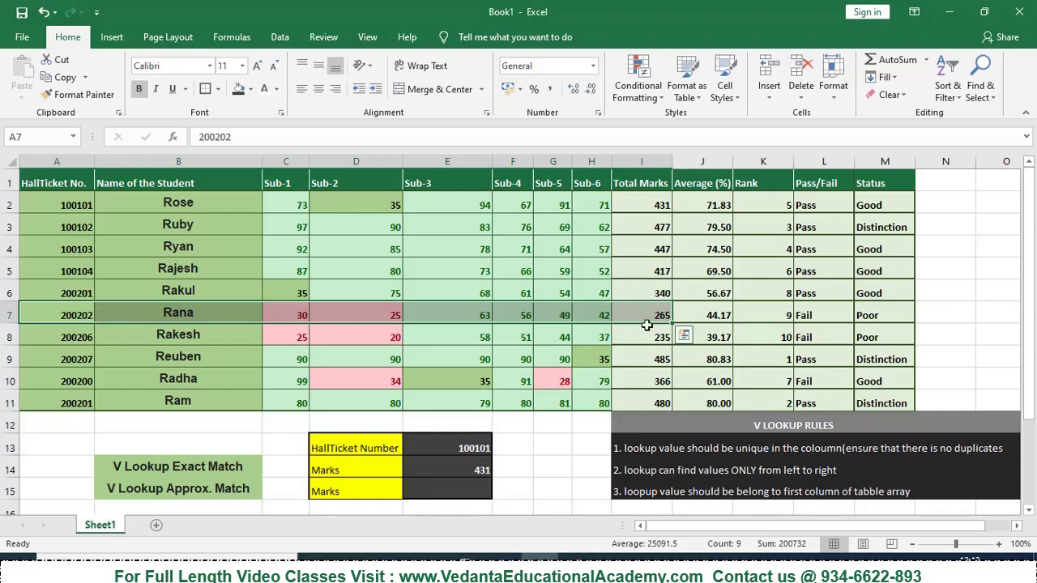
left_click(569, 439)
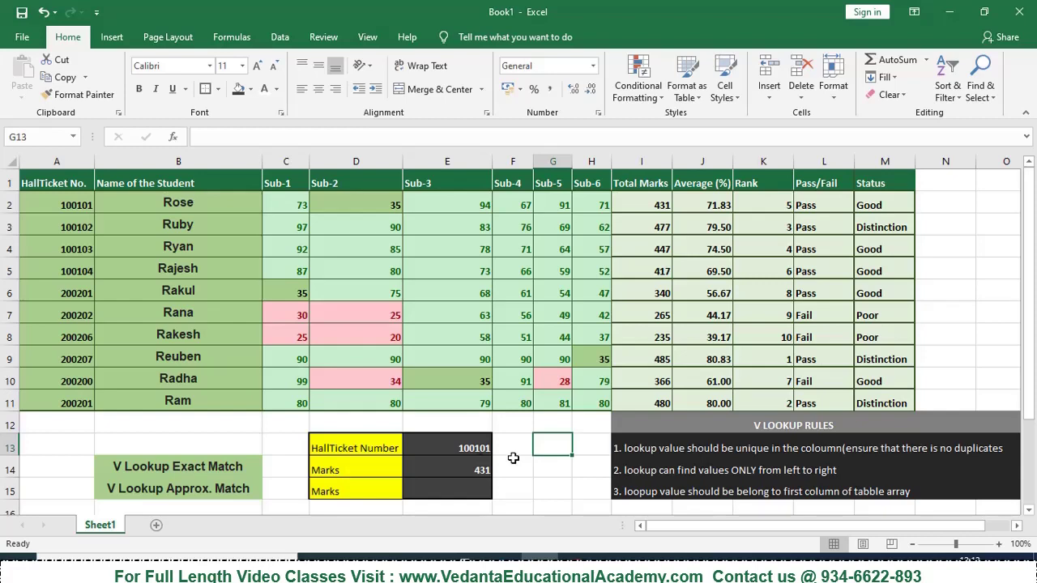
left_click(58, 312)
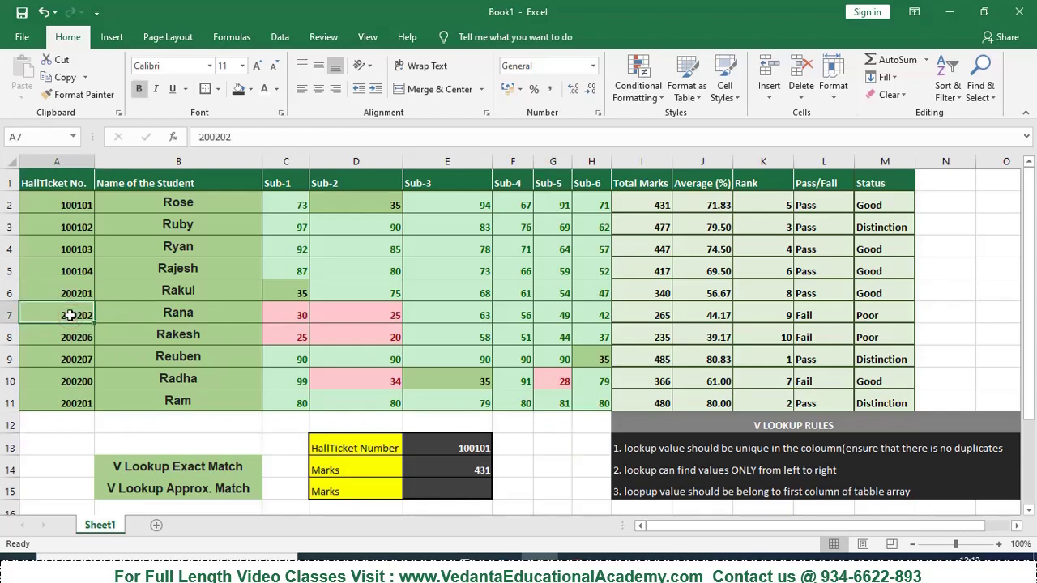
left_click_drag(71, 315, 639, 313)
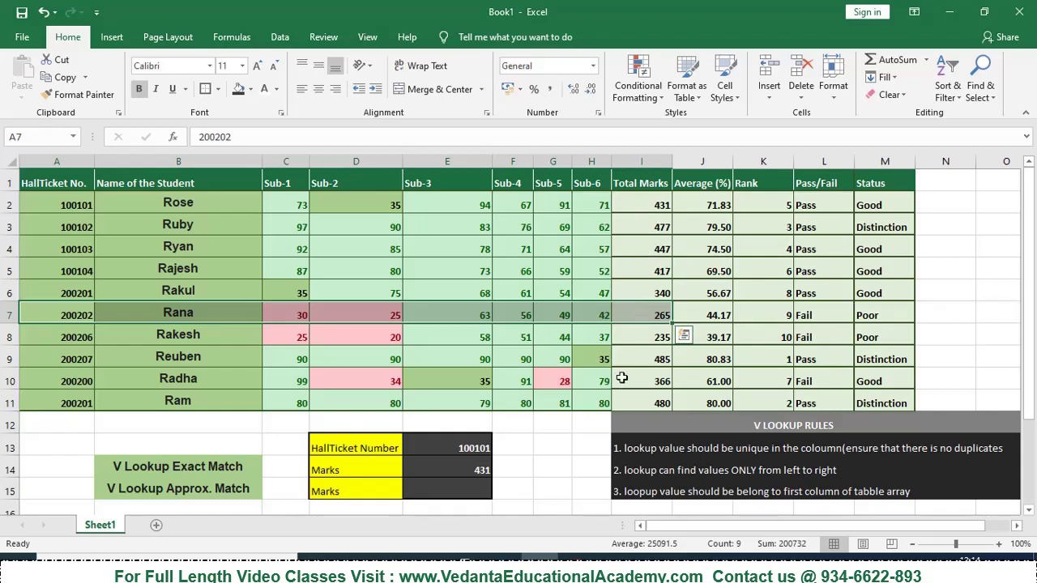
left_click(548, 470)
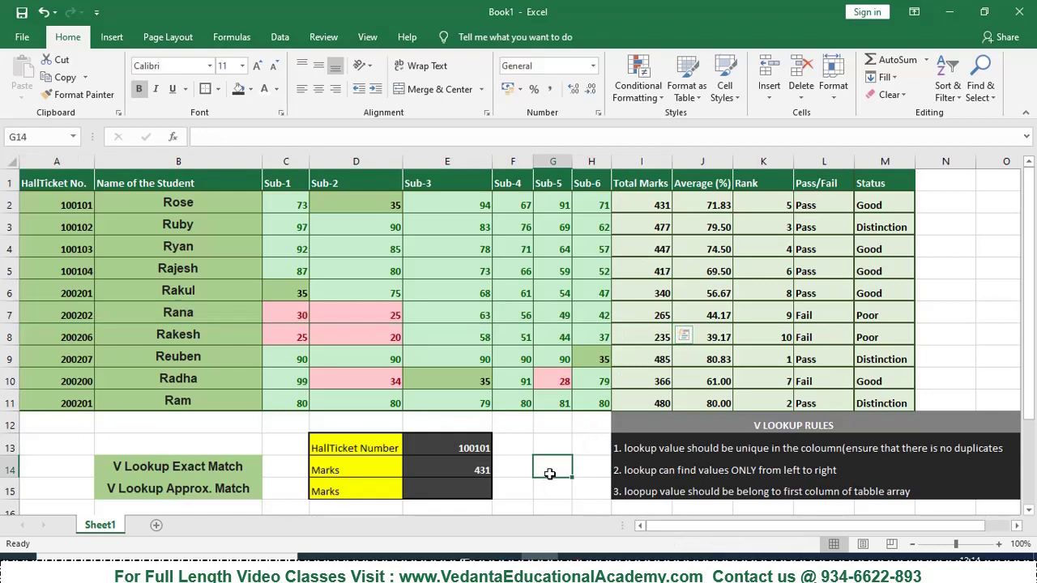
Re-trace the lookup from E13 through the hall ticket column, E14's formula and Total Marks I2:I11
left_click(459, 445)
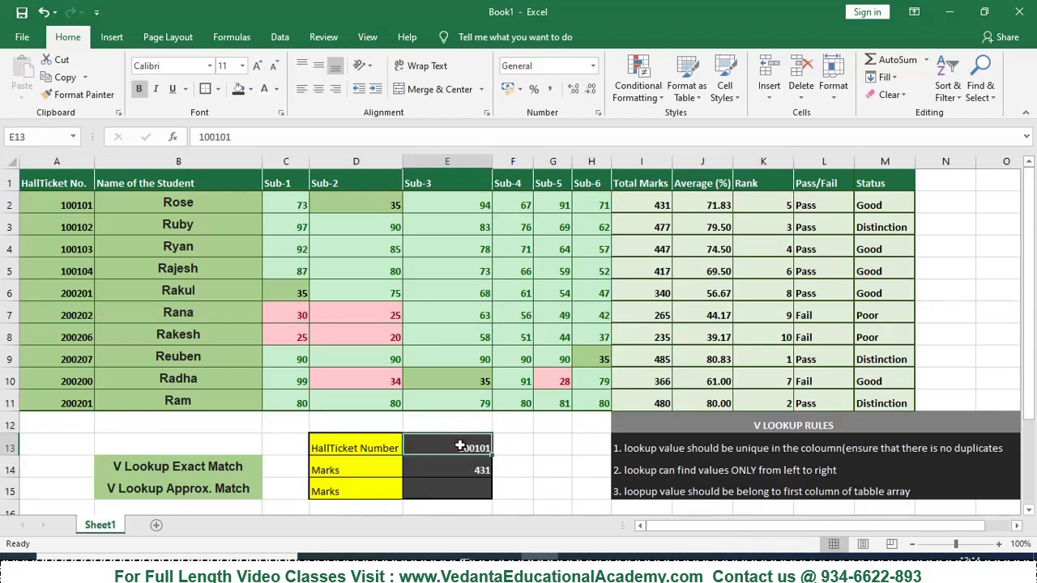
left_click(56, 187)
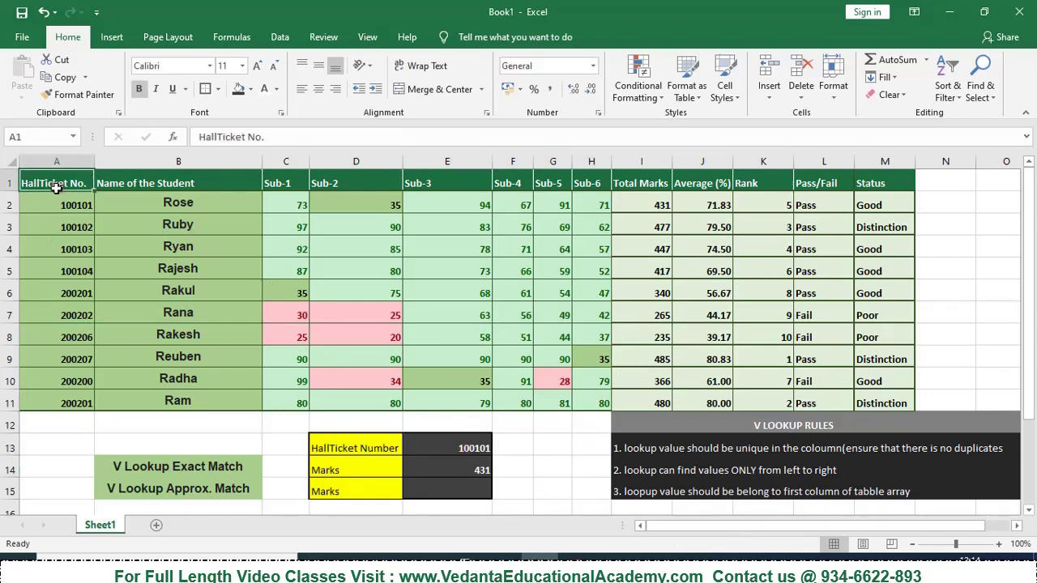
left_click_drag(63, 207, 81, 405)
left_click(447, 469)
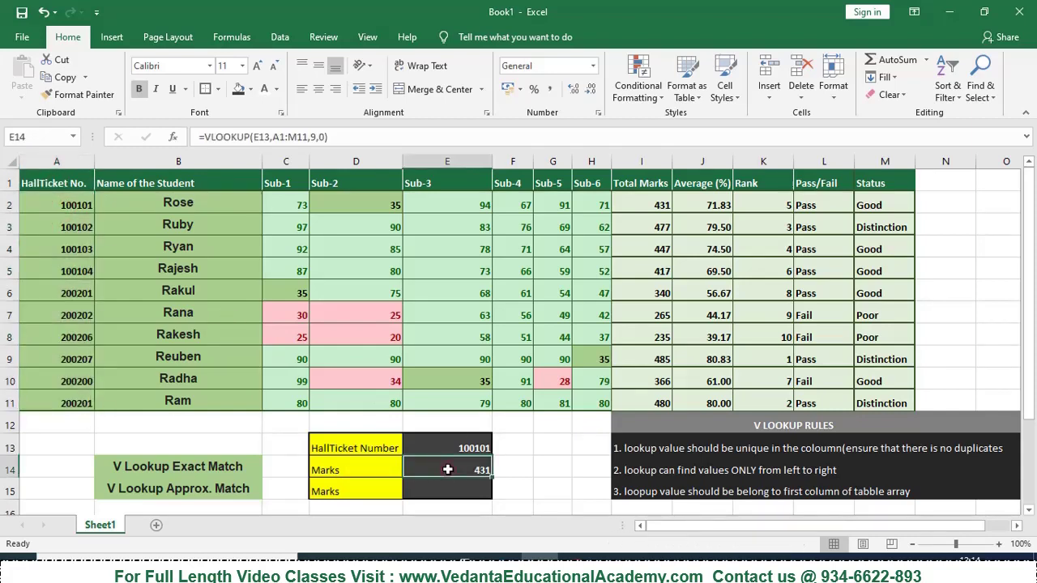
left_click_drag(635, 201, 652, 400)
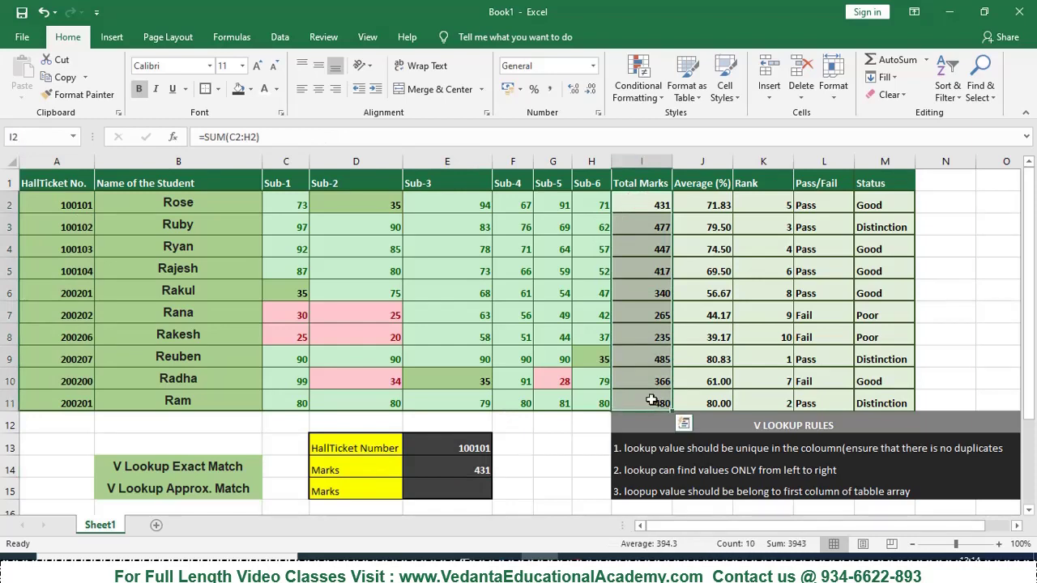
left_click(604, 444)
Enter hall ticket 100102 in E13 and confirm E14's 477 matches A3 and I3
left_click(453, 447)
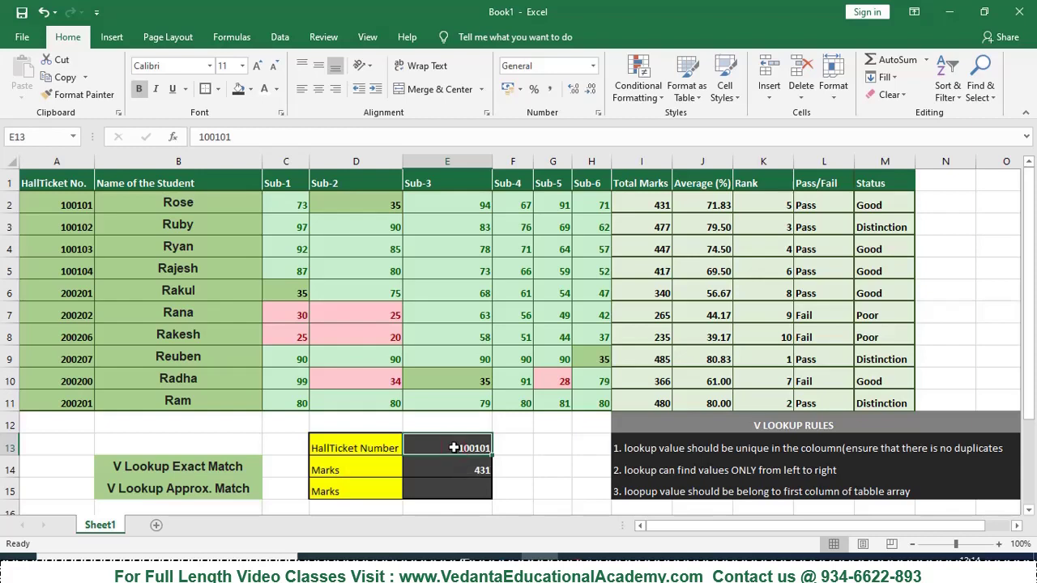
type("100102")
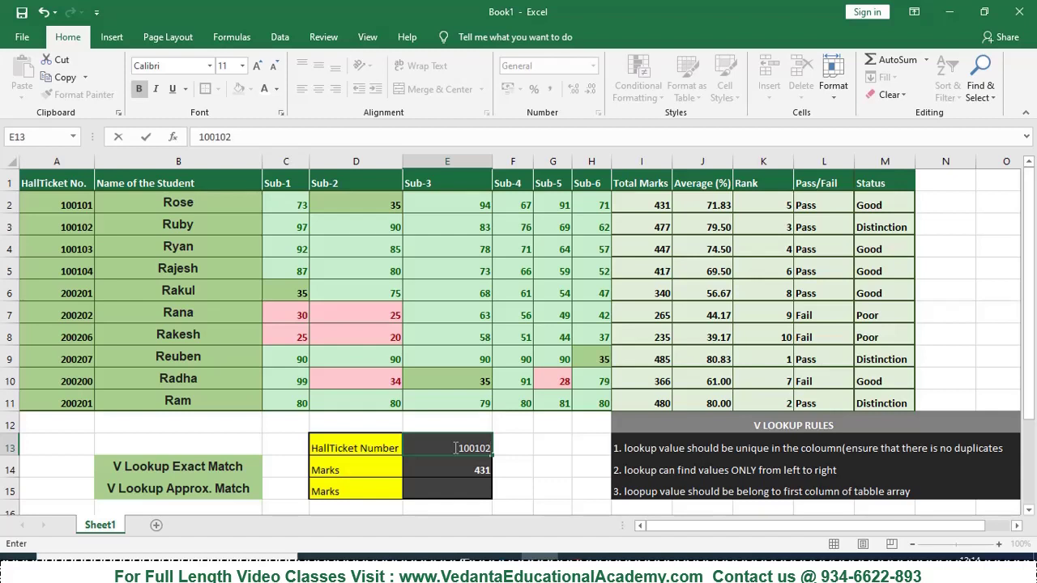
key("Return")
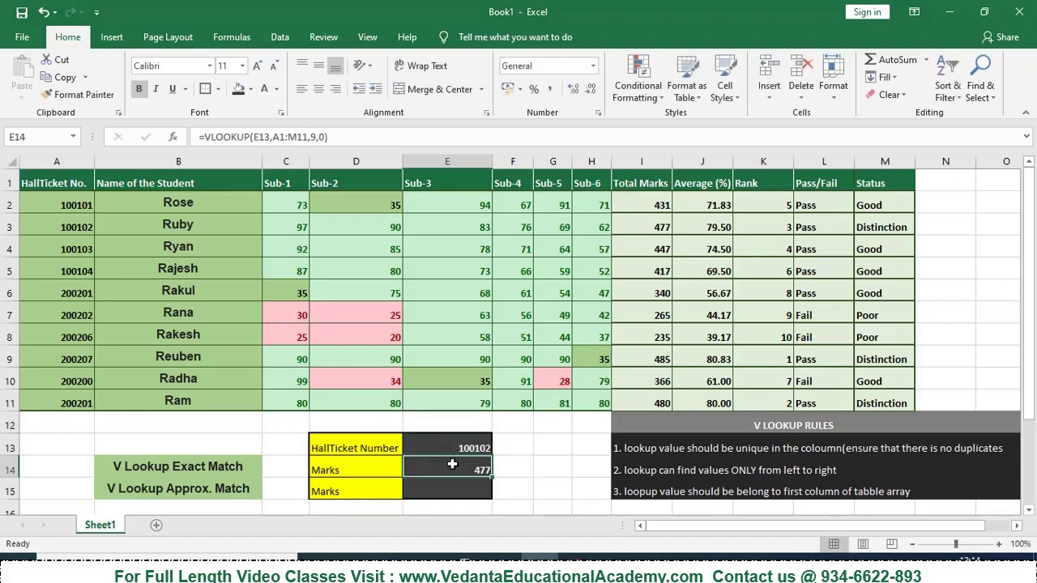
left_click(75, 230)
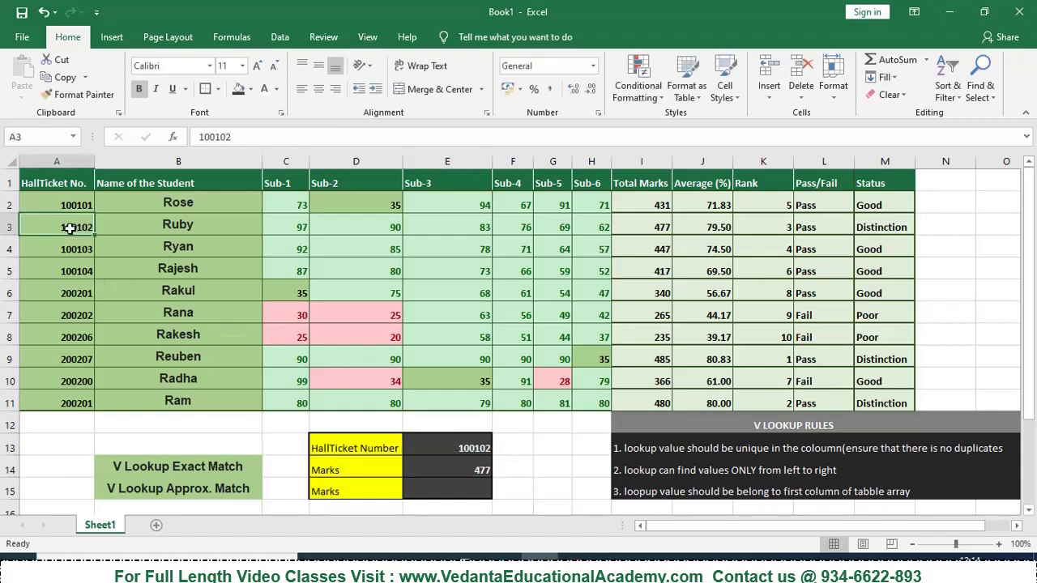
left_click(638, 227)
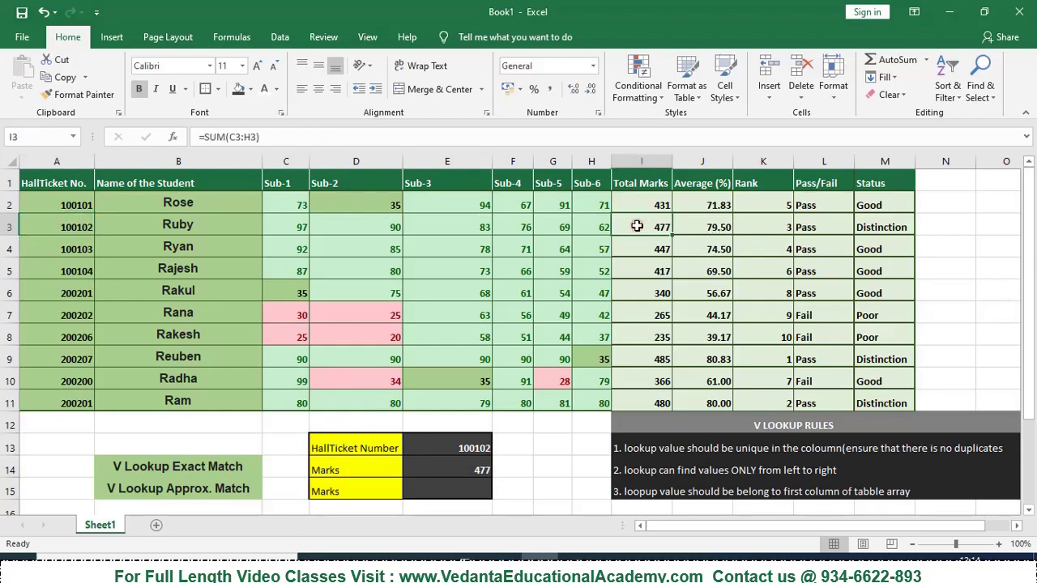
left_click(78, 249)
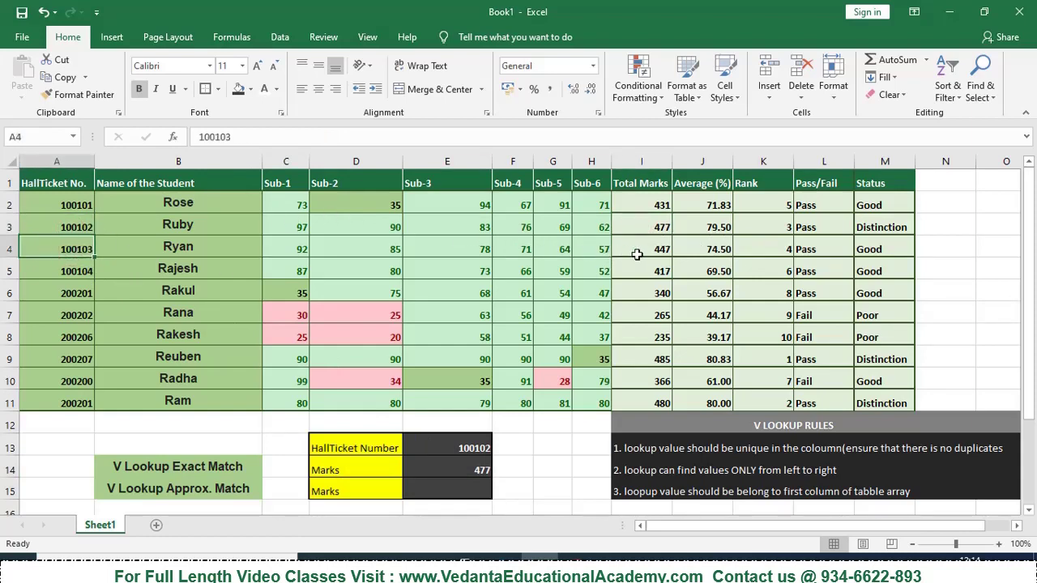
left_click(58, 395)
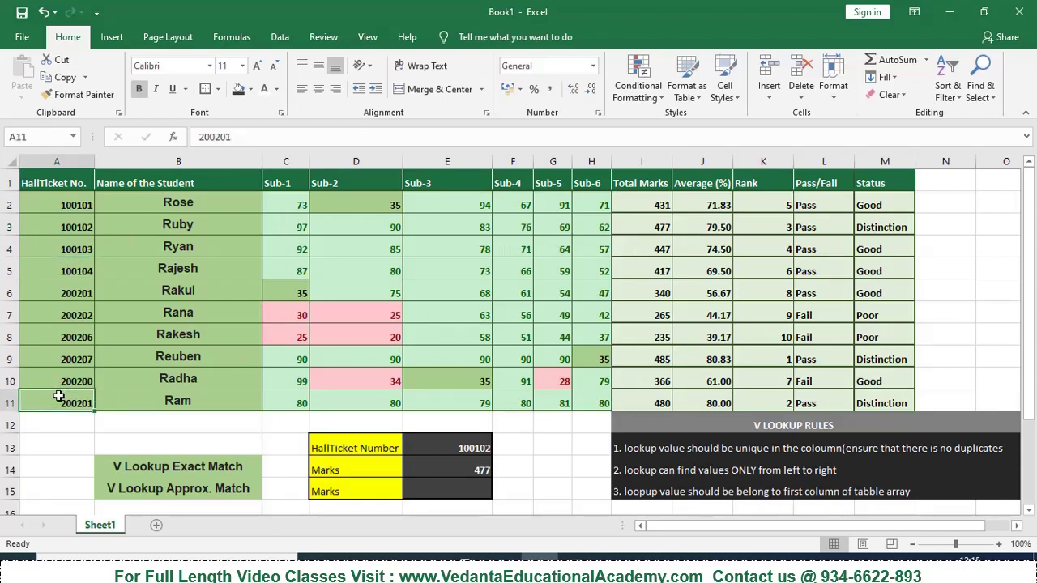
type("1001")
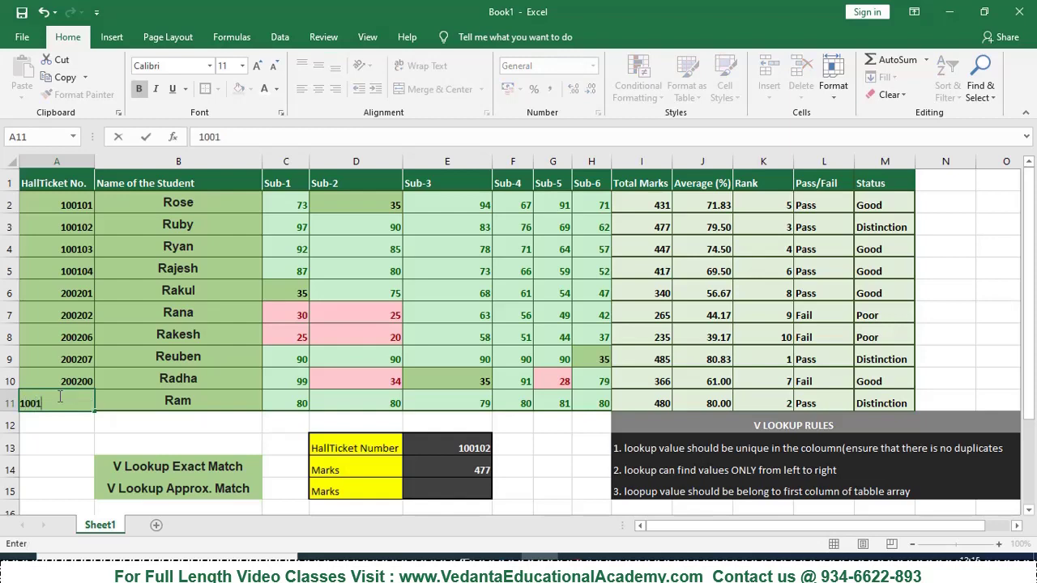
type("03")
left_click(139, 437)
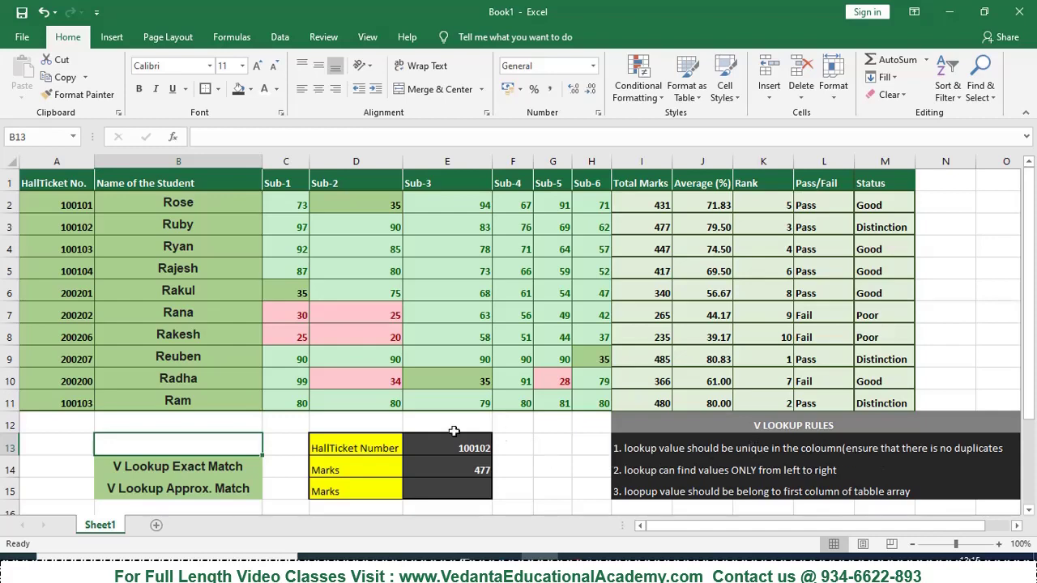
left_click(59, 408)
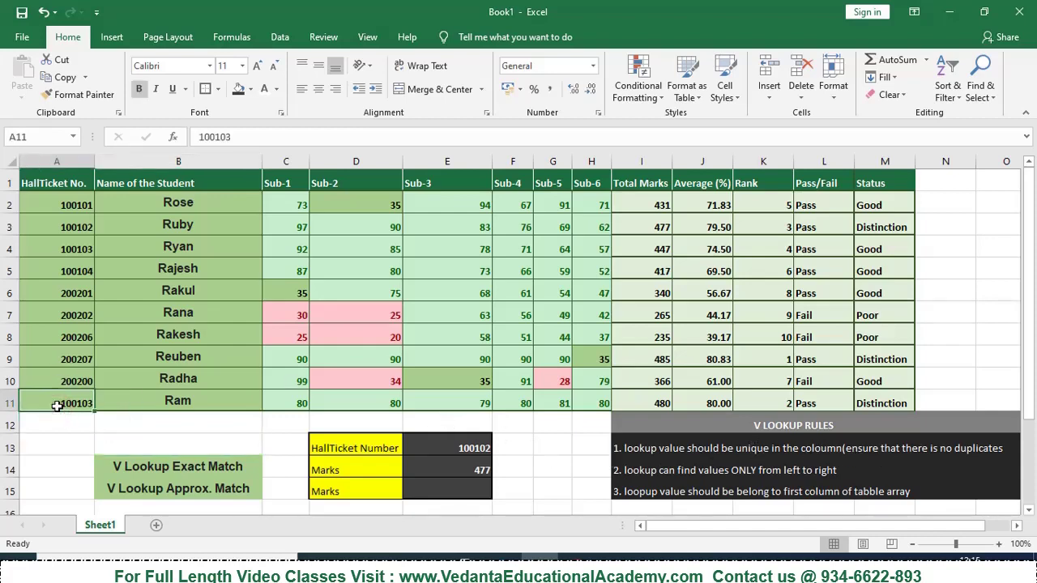
left_click(51, 251)
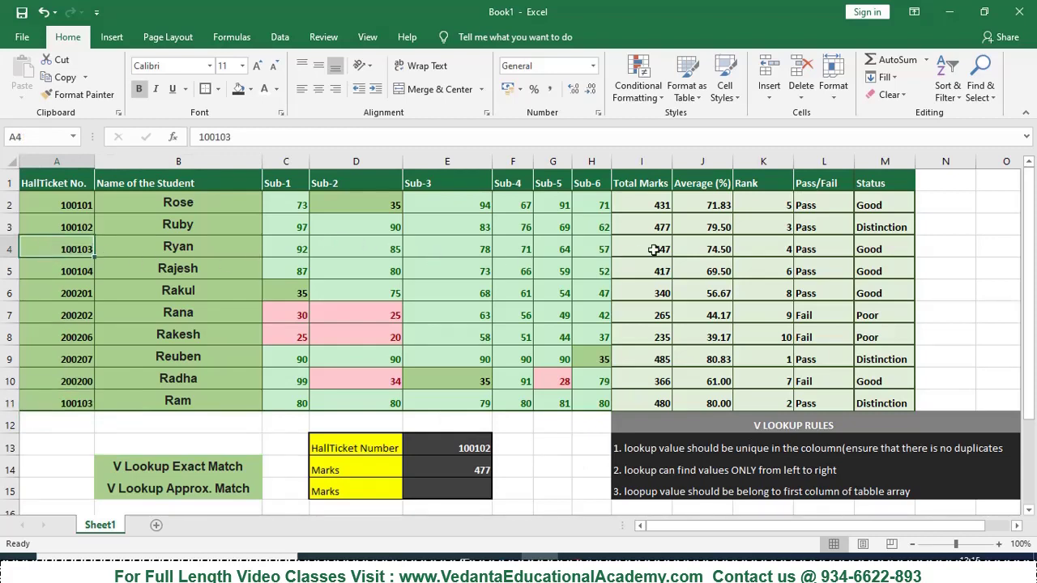
left_click(72, 406)
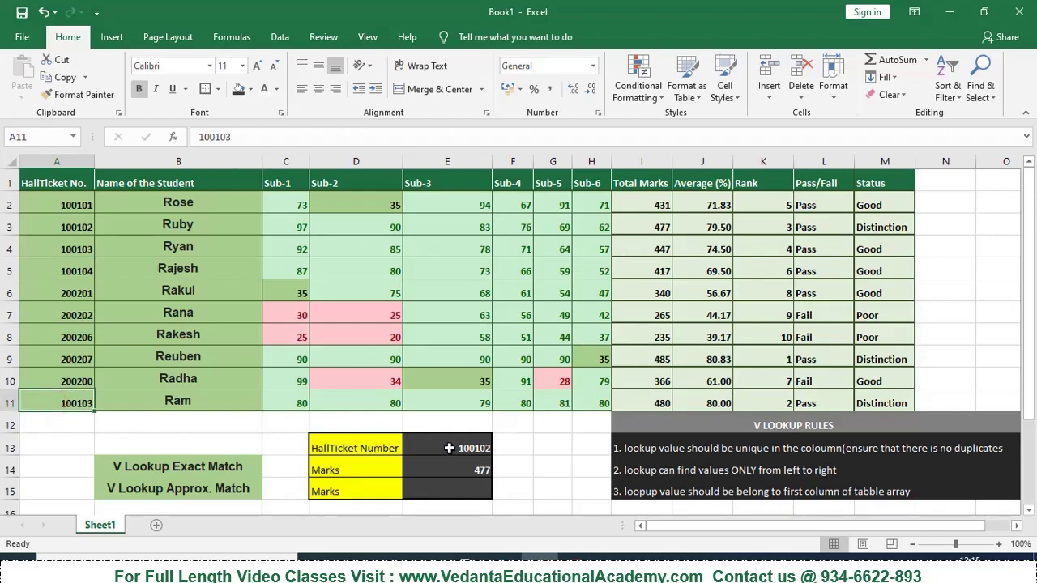
Look up hall ticket 100103 in E13 (E14 shows 447) and compare its duplicate rows A4 and A11
left_click(448, 448)
type("1")
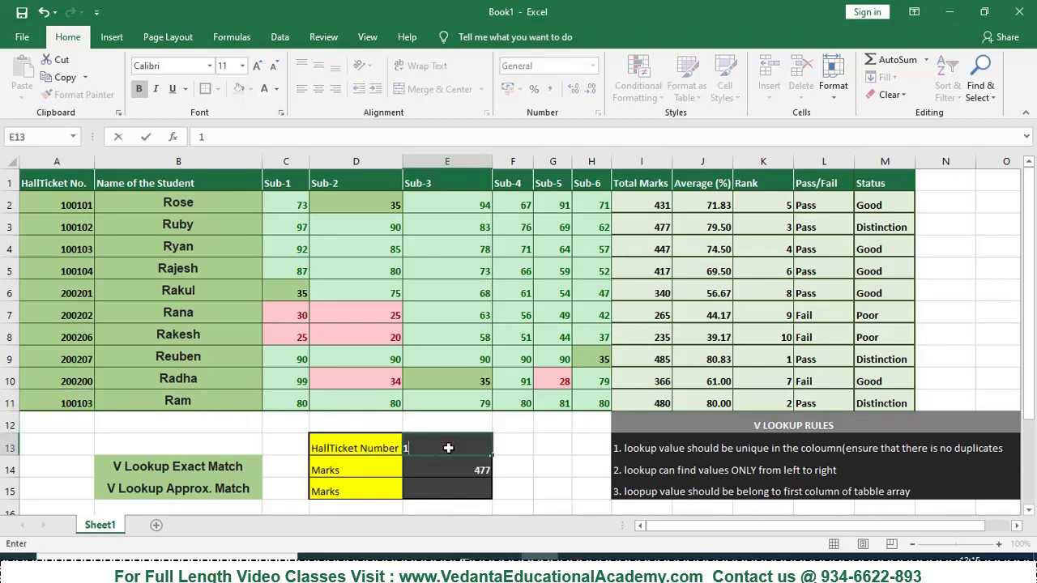
type("00103")
key("Return")
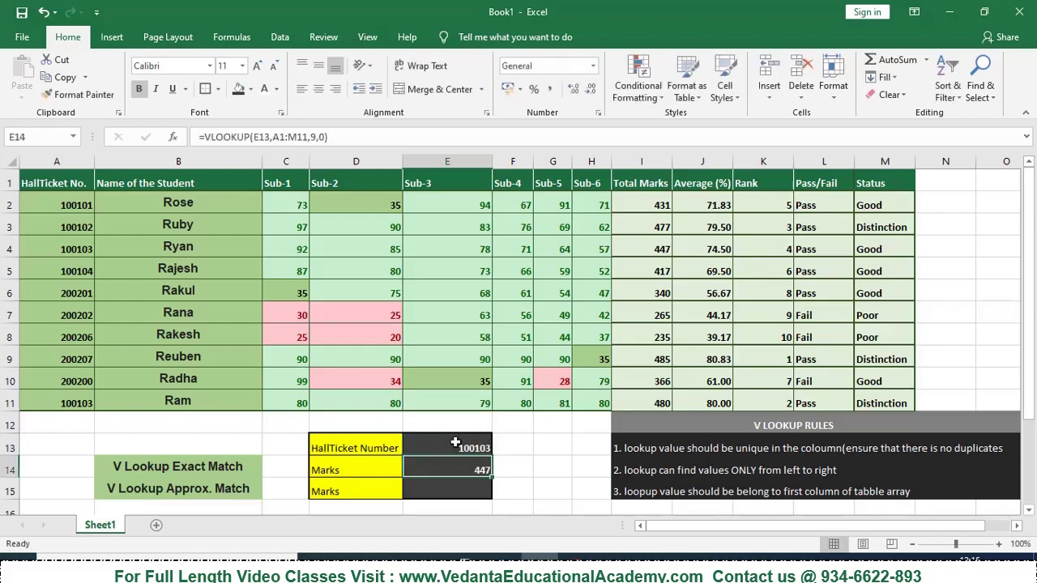
left_click(651, 249)
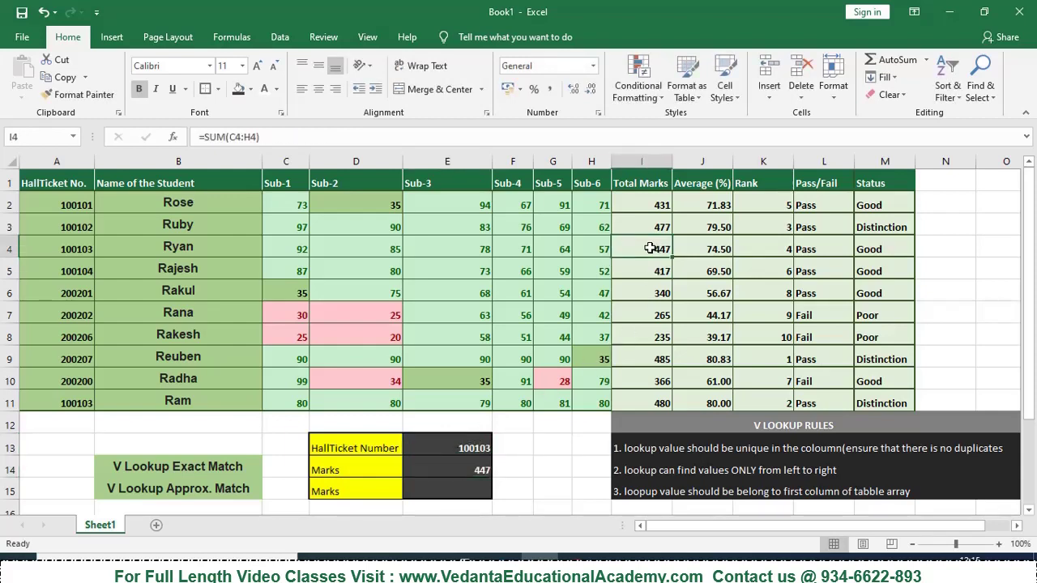
left_click(435, 447)
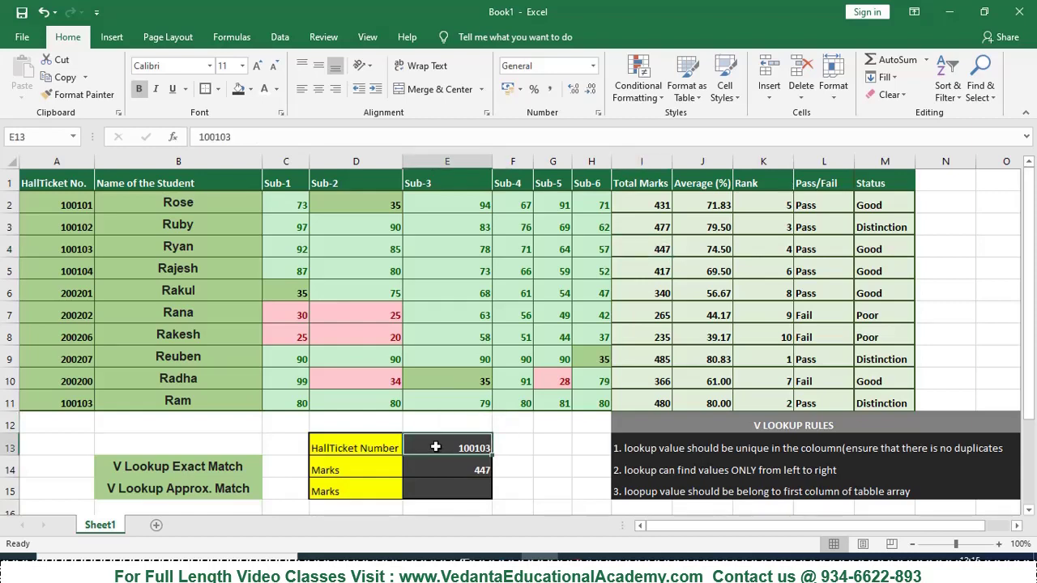
left_click(53, 247)
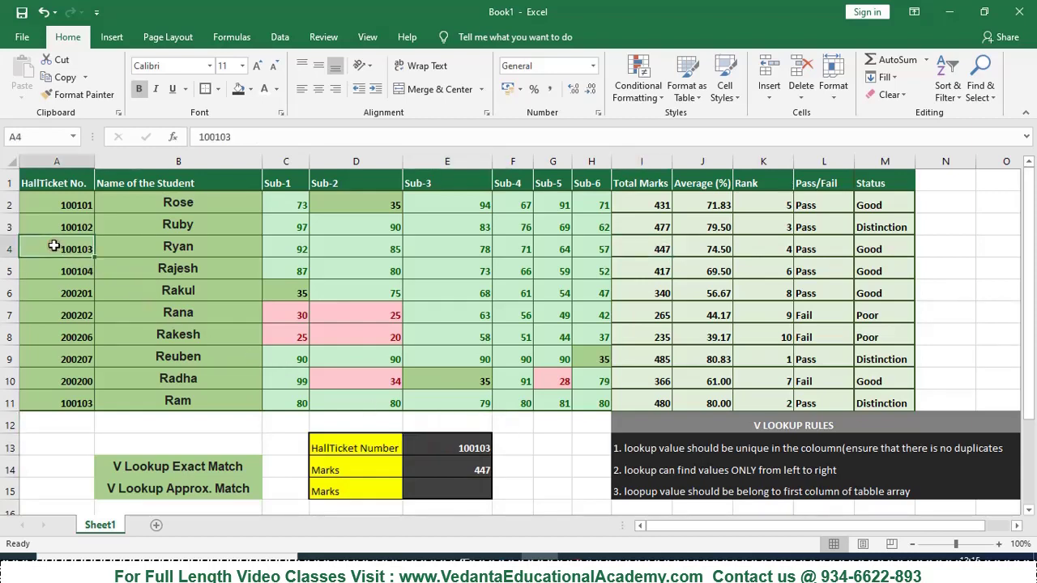
left_click(69, 404)
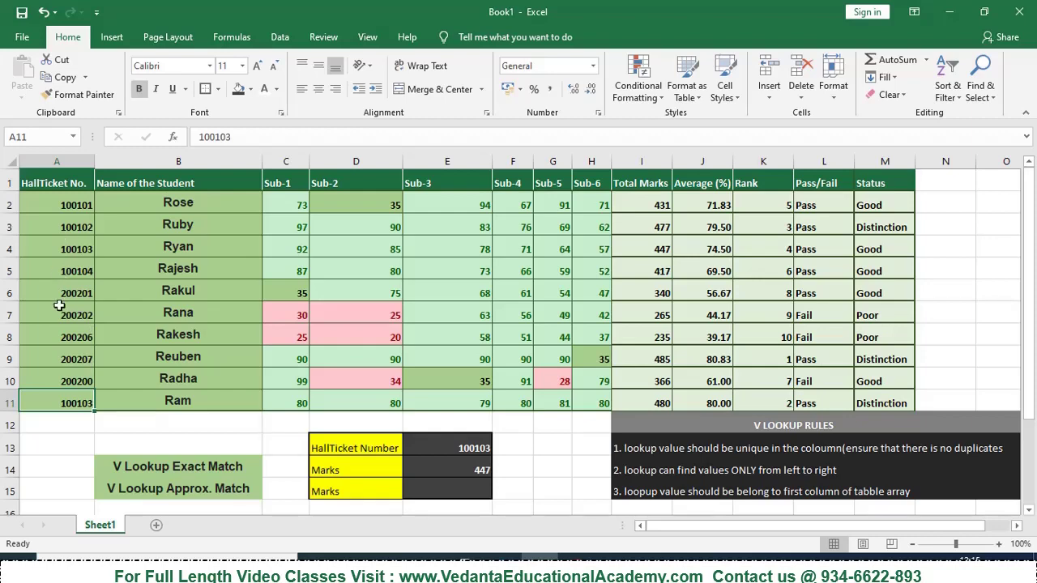
left_click(52, 394)
type("2002")
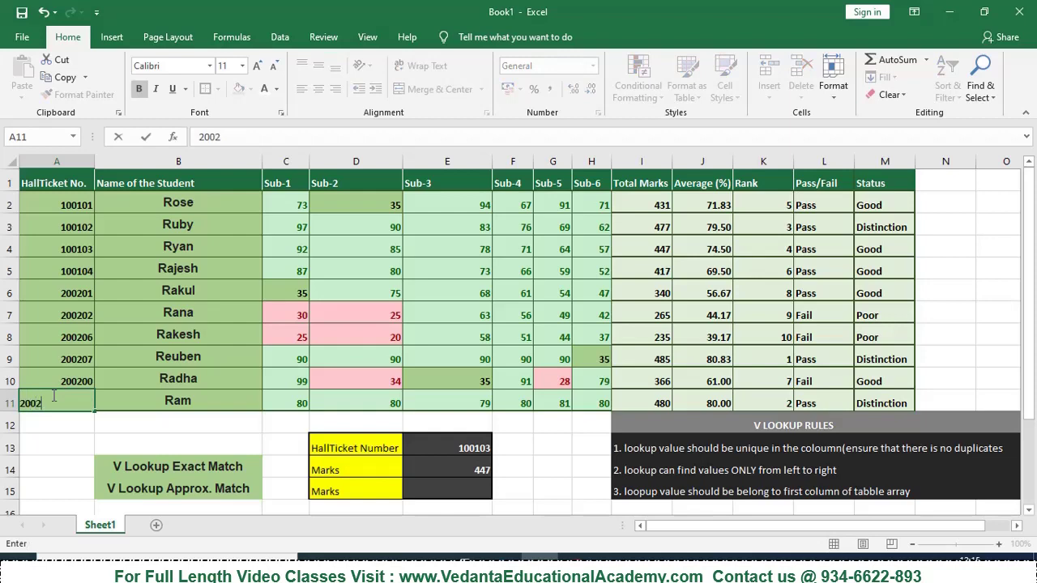
type("01")
key("Return")
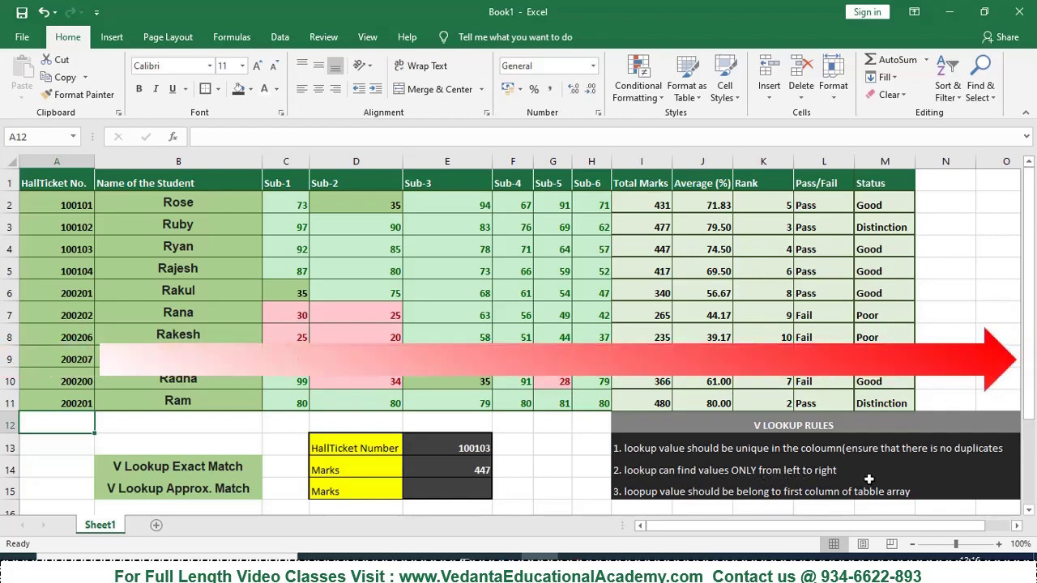
left_click_drag(77, 204, 68, 401)
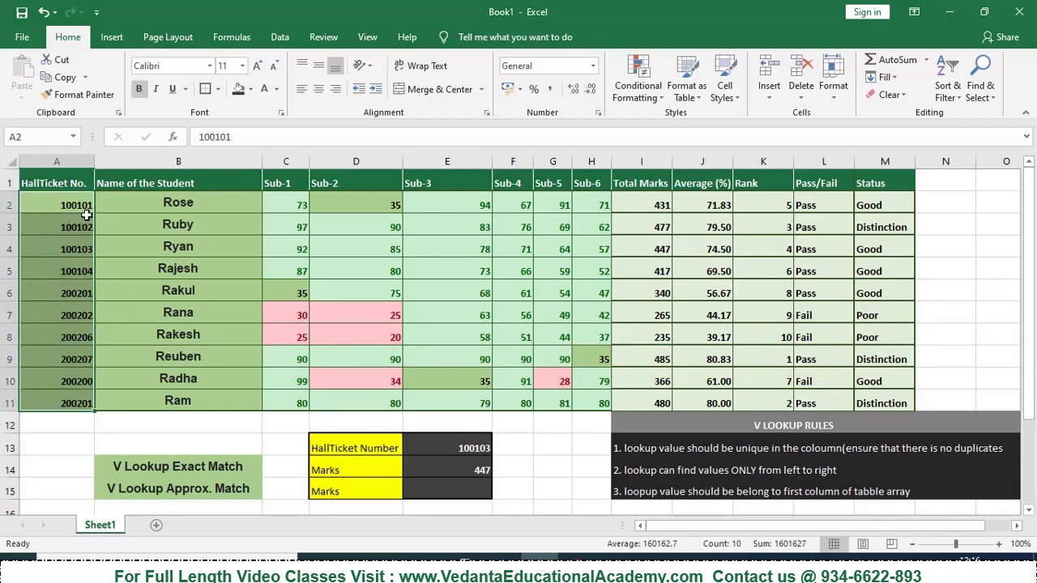
left_click_drag(133, 198, 138, 336)
left_click_drag(278, 206, 284, 336)
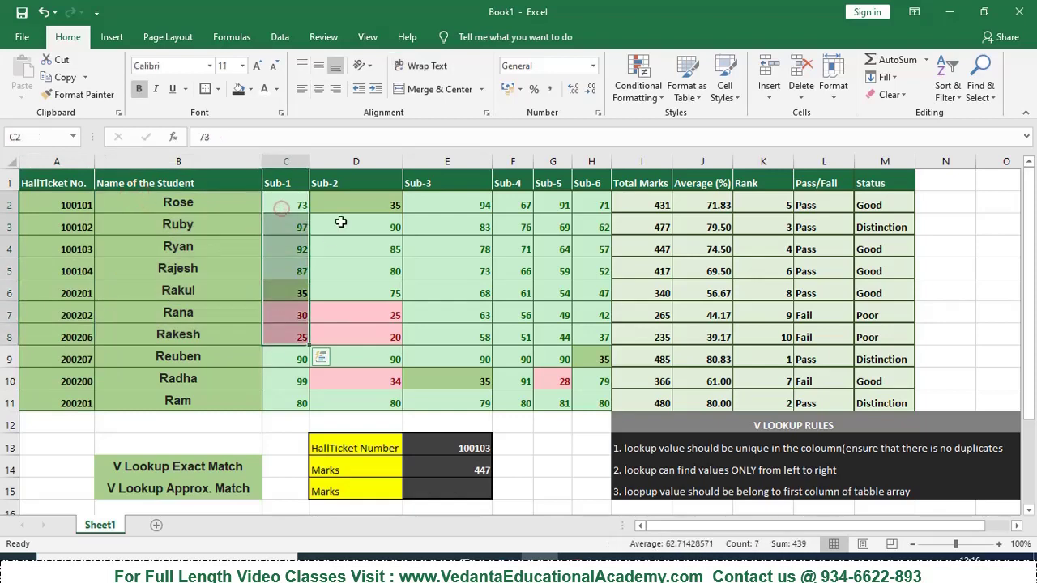
left_click_drag(341, 227, 356, 294)
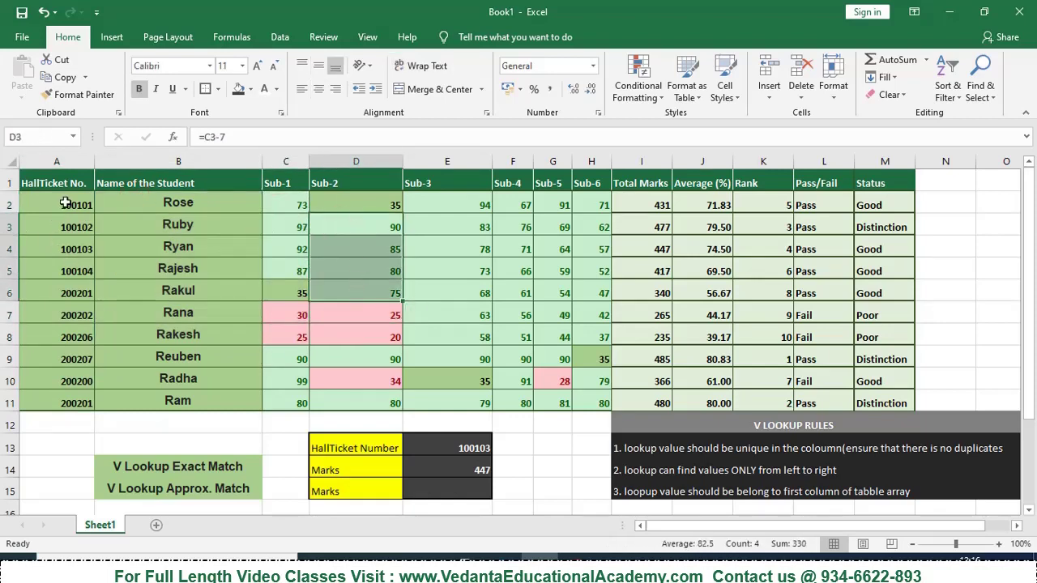
left_click_drag(65, 203, 46, 401)
left_click(179, 229)
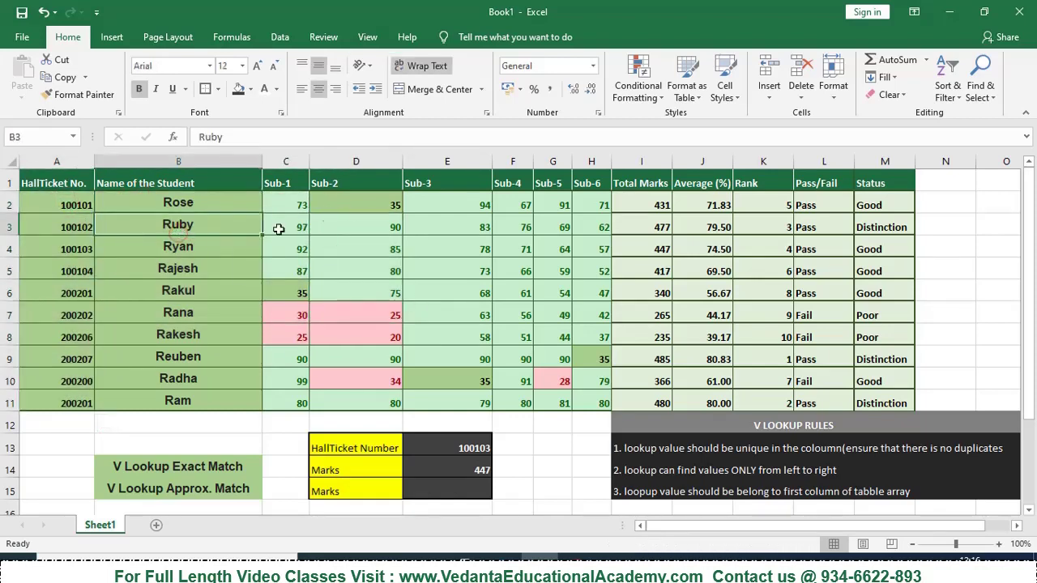
left_click(395, 200)
left_click(105, 224)
left_click(628, 183)
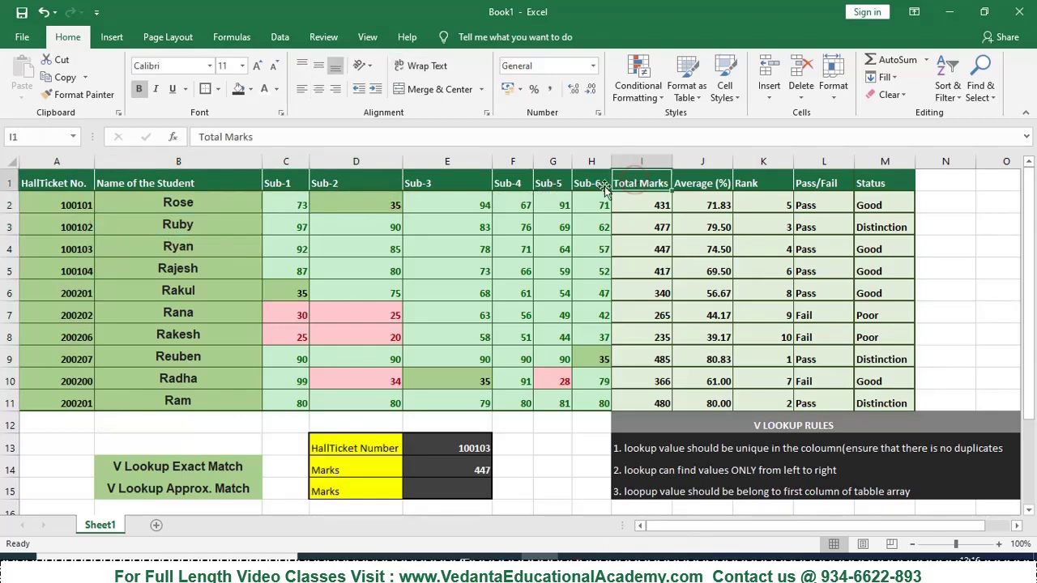
left_click(58, 188)
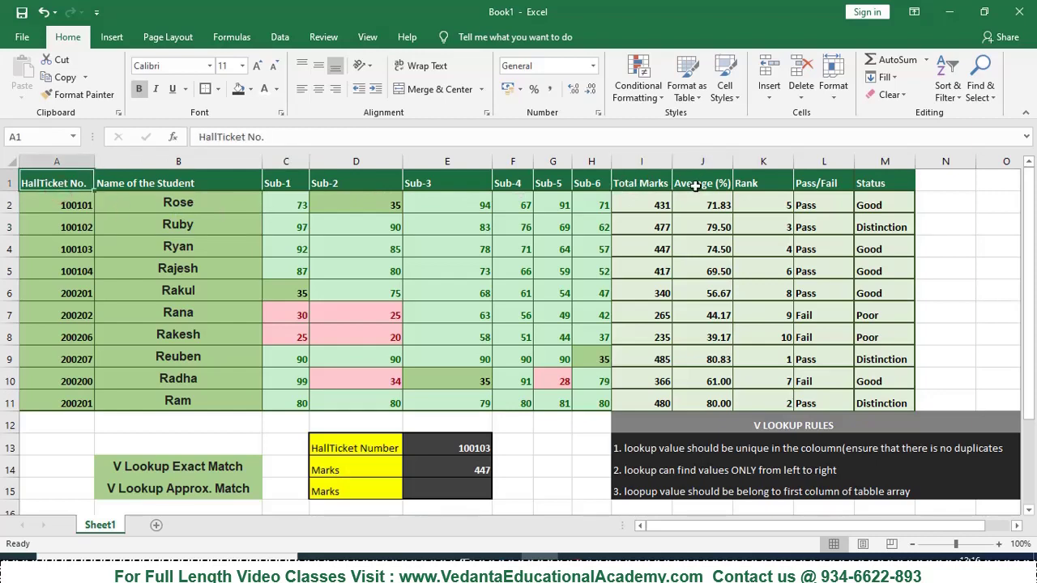
left_click(638, 186)
left_click(79, 200)
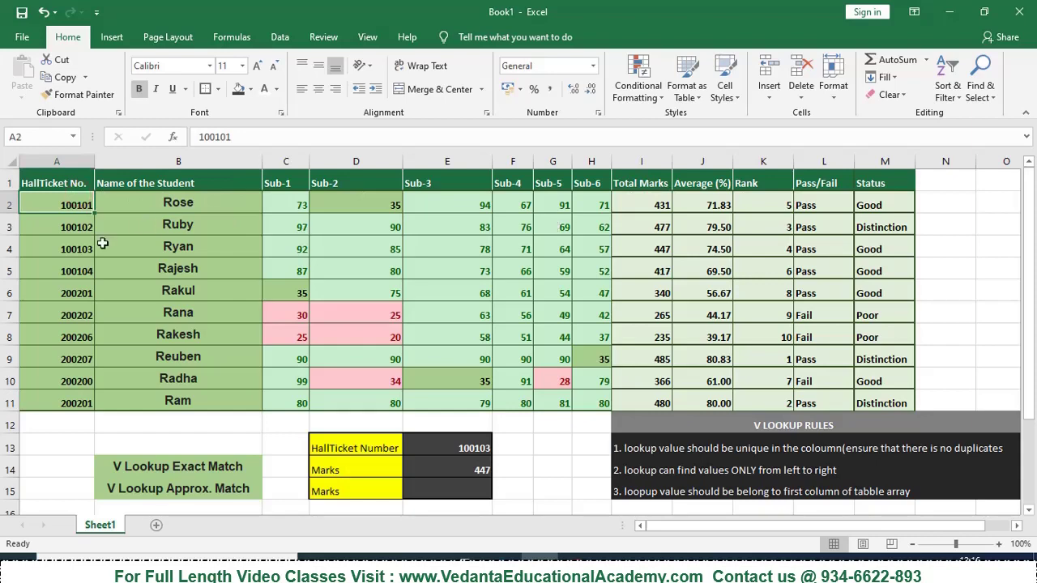
left_click(58, 185)
left_click(513, 162)
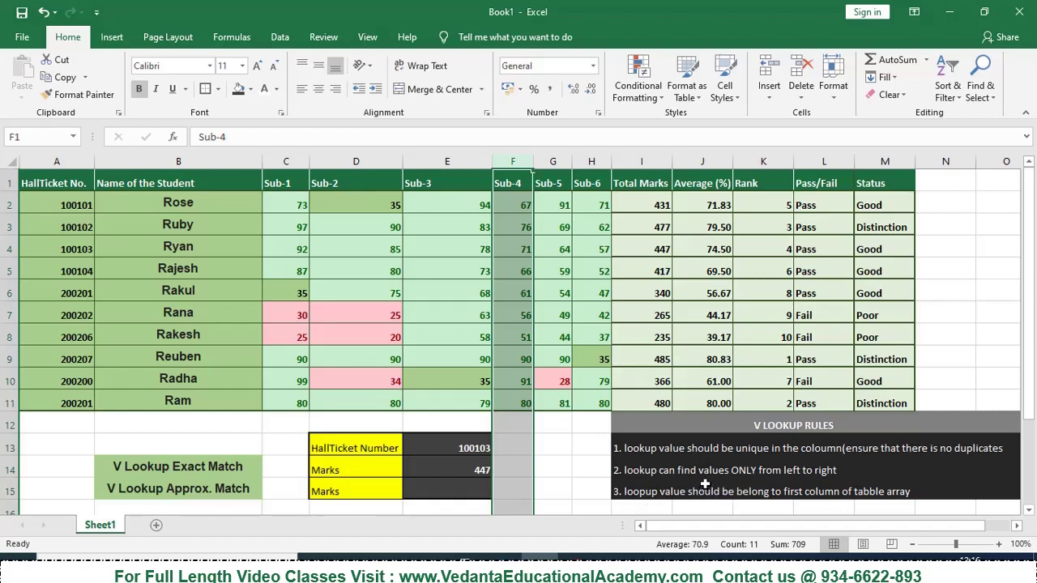
left_click(457, 447)
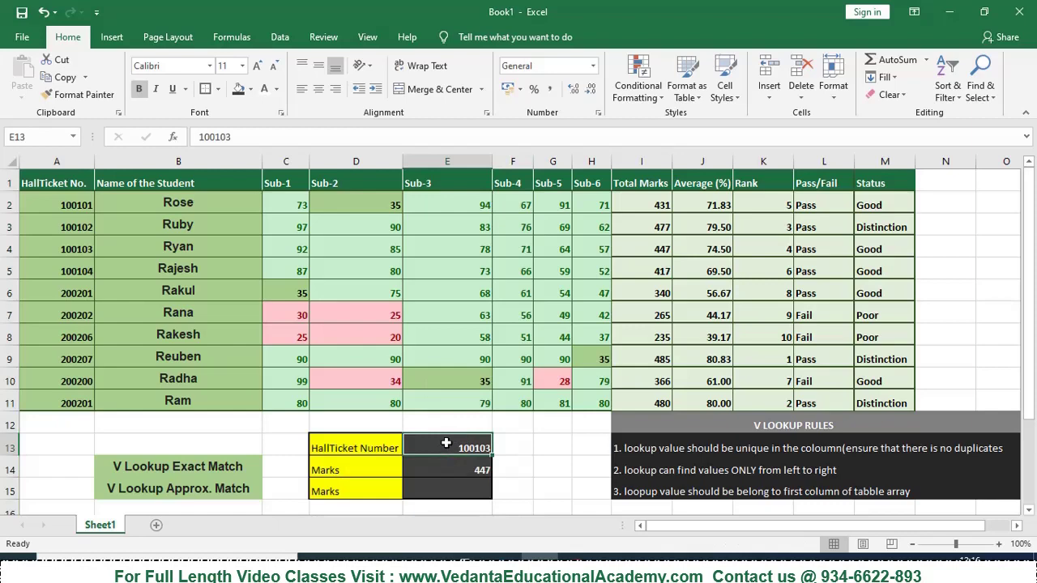
left_click(71, 191)
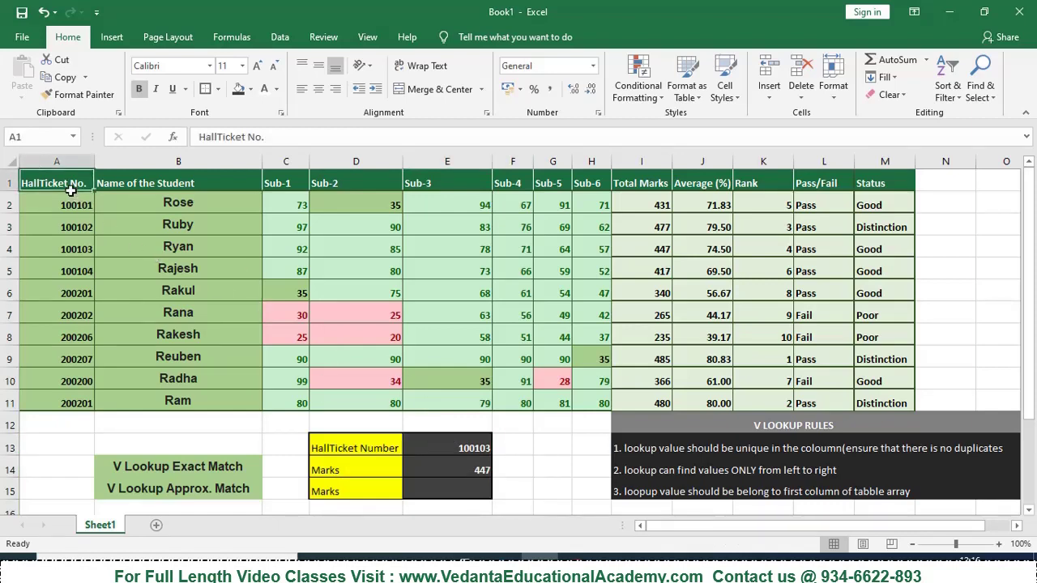
left_click_drag(70, 191, 57, 413)
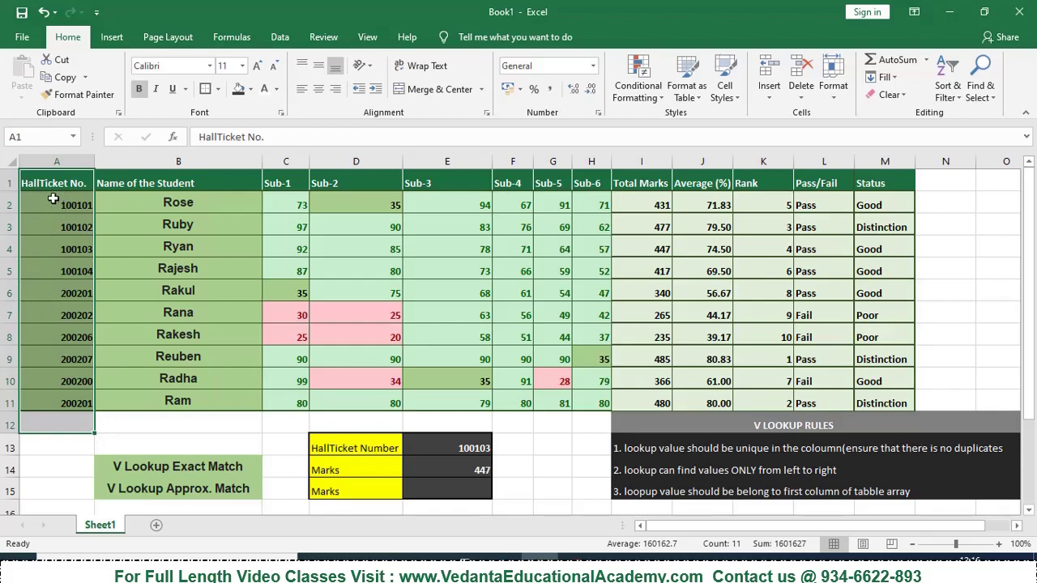
left_click(552, 452)
left_click(464, 451)
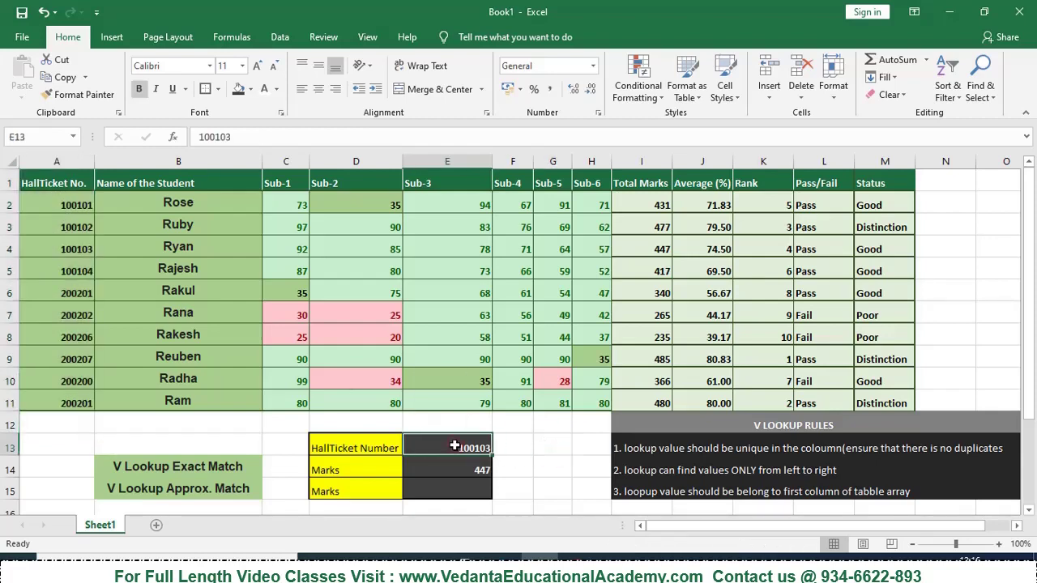
Clear the old result in E14 and enter hall ticket 100101 in E13
key("Down")
key("Delete")
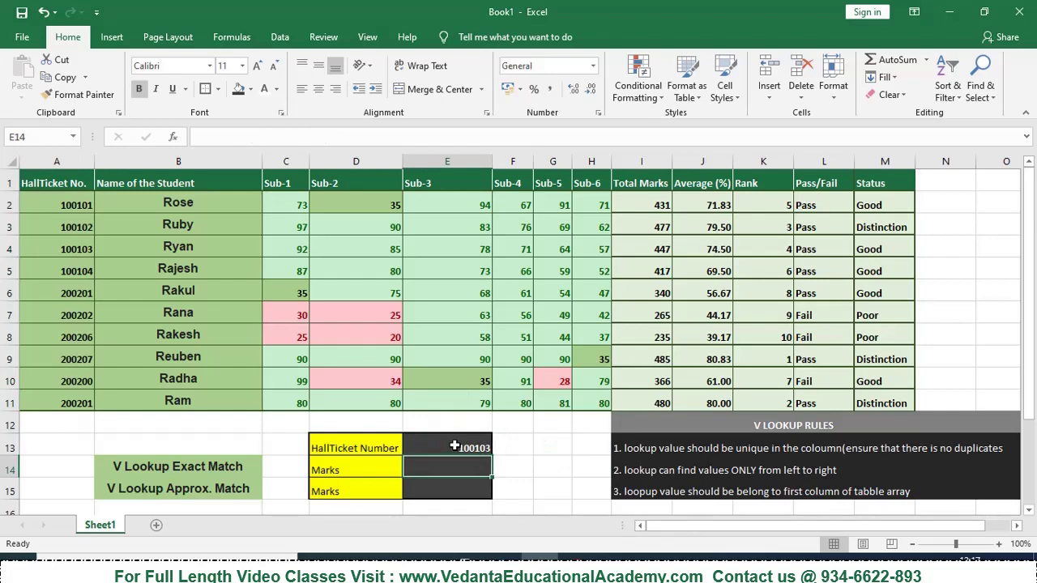
left_click(454, 445)
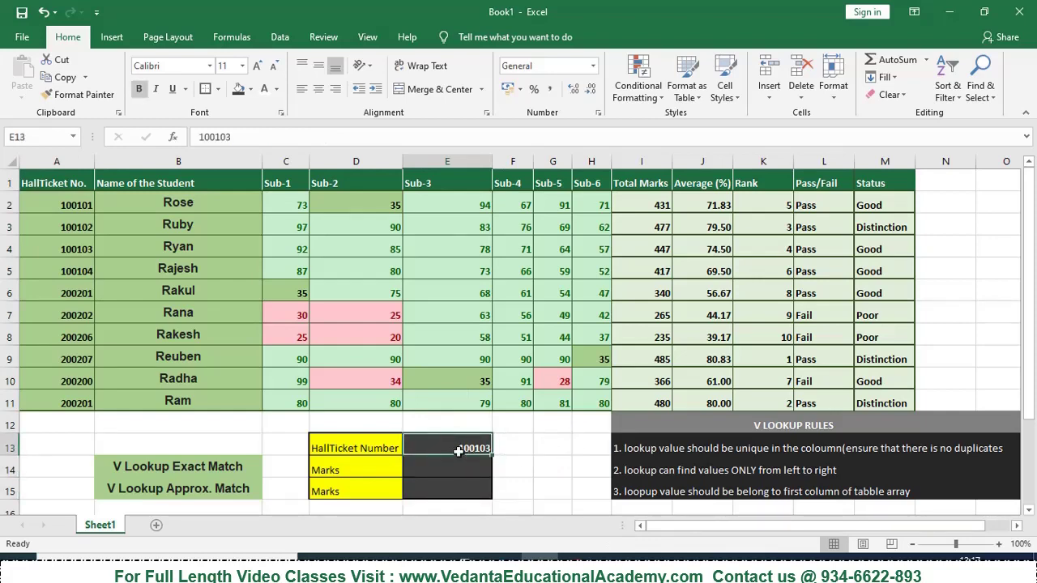
type("100")
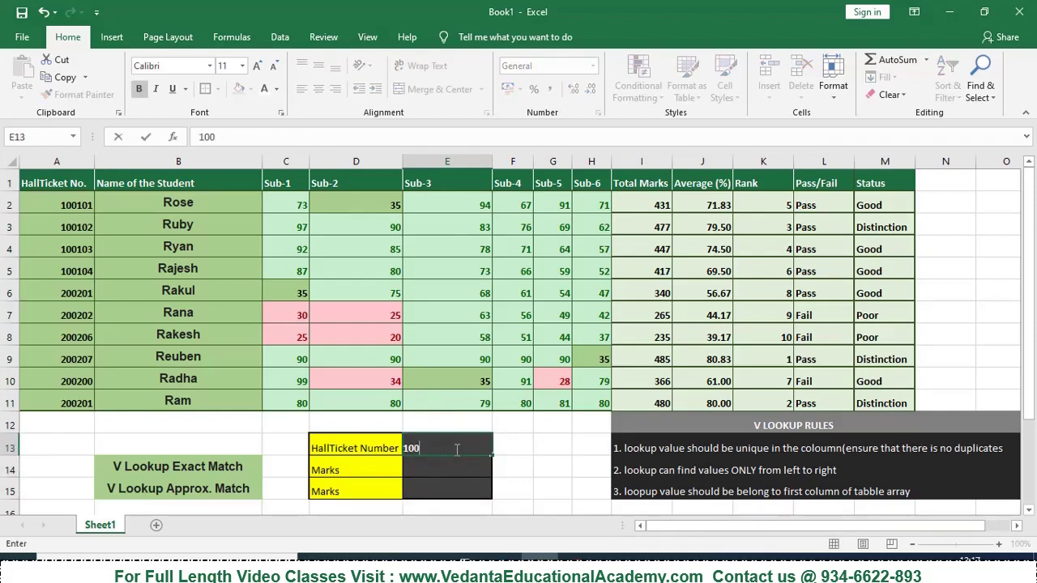
type("101")
key("Return")
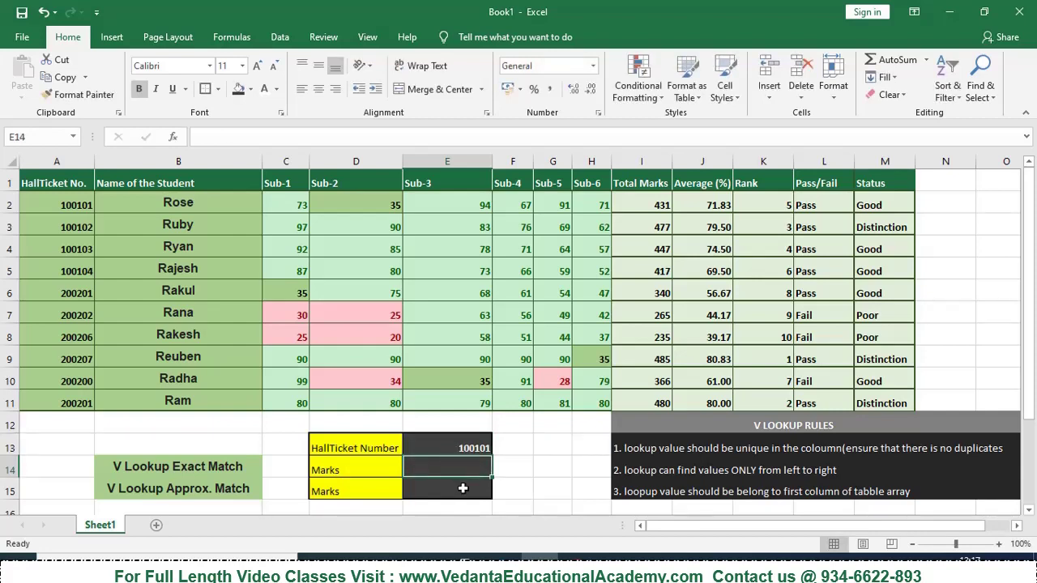
Start a VLOOKUP in E14 with E13 as the lookup value
type("=VLO")
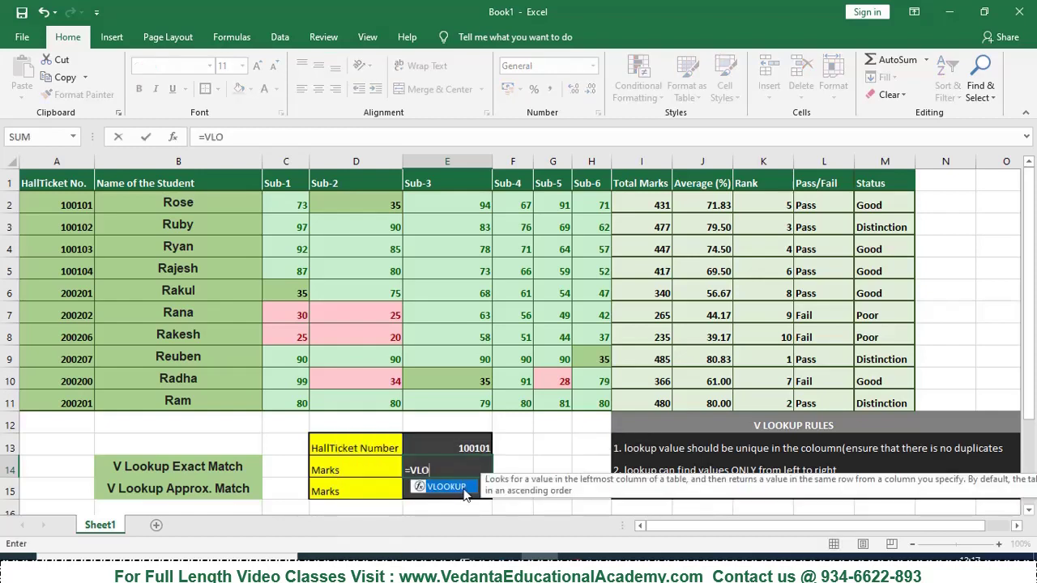
key("Tab")
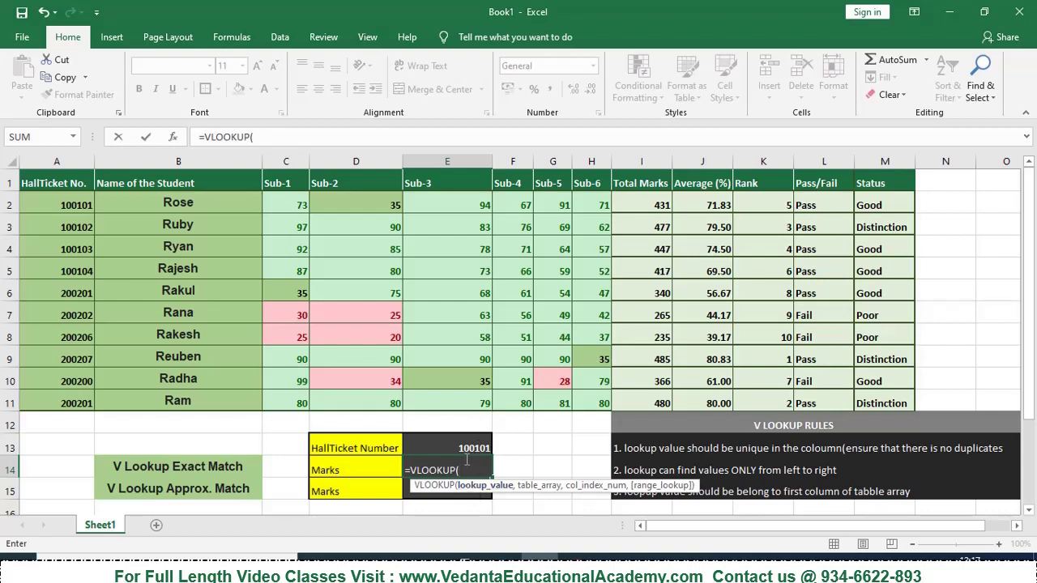
left_click(457, 446)
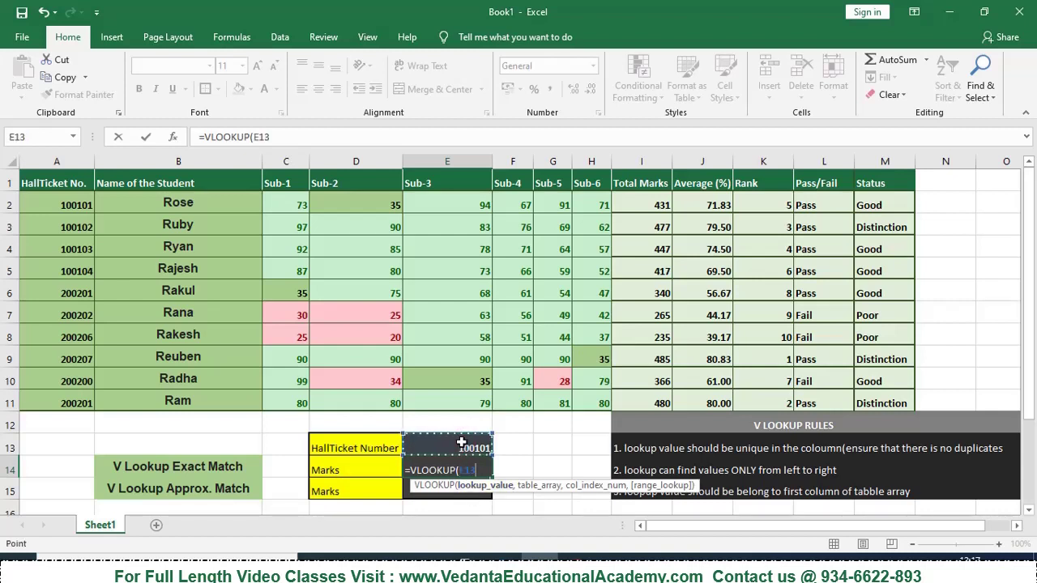
type(",")
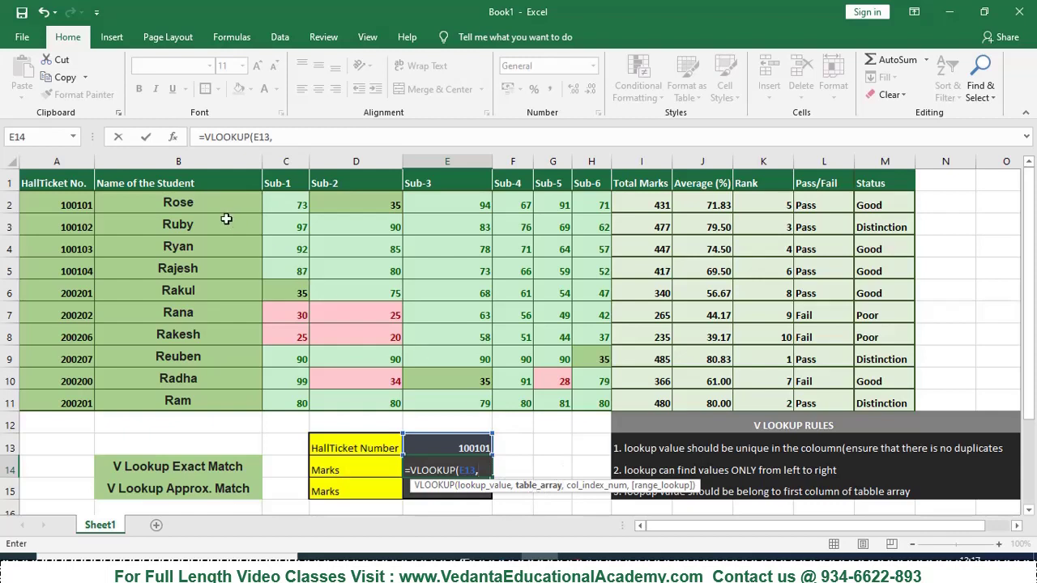
Complete E14 as =VLOOKUP(E13,A1:M11,9,0), returning 431 for hall ticket 100101
left_click_drag(59, 184, 866, 399)
type(",9*")
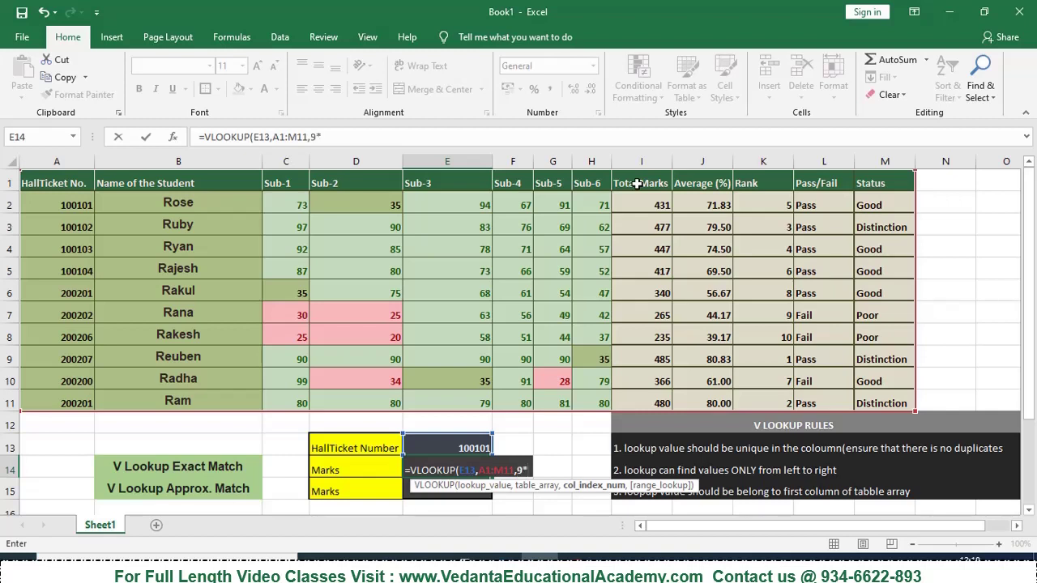
key("BackSpace")
type(",")
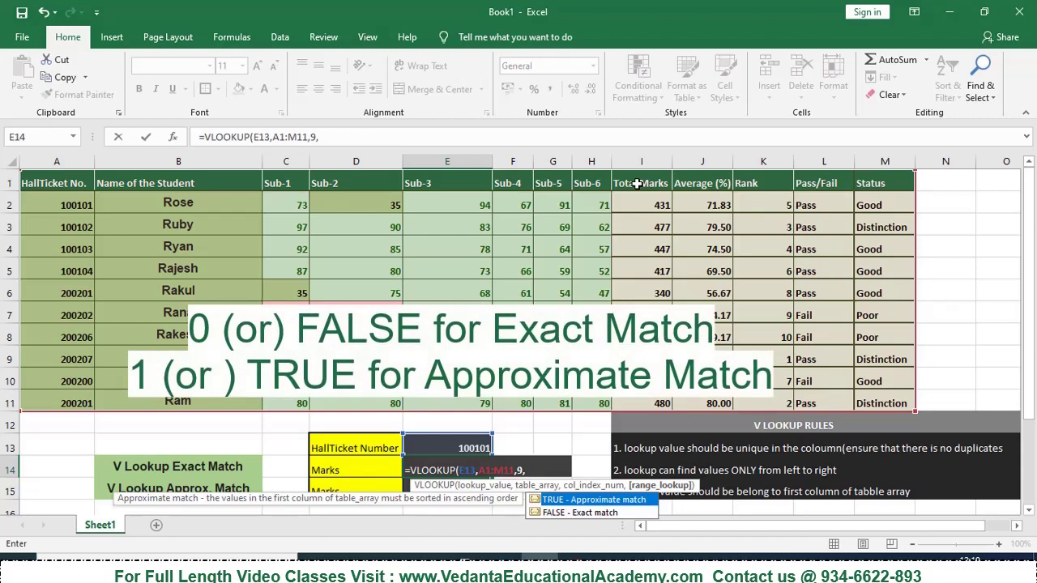
type("0)")
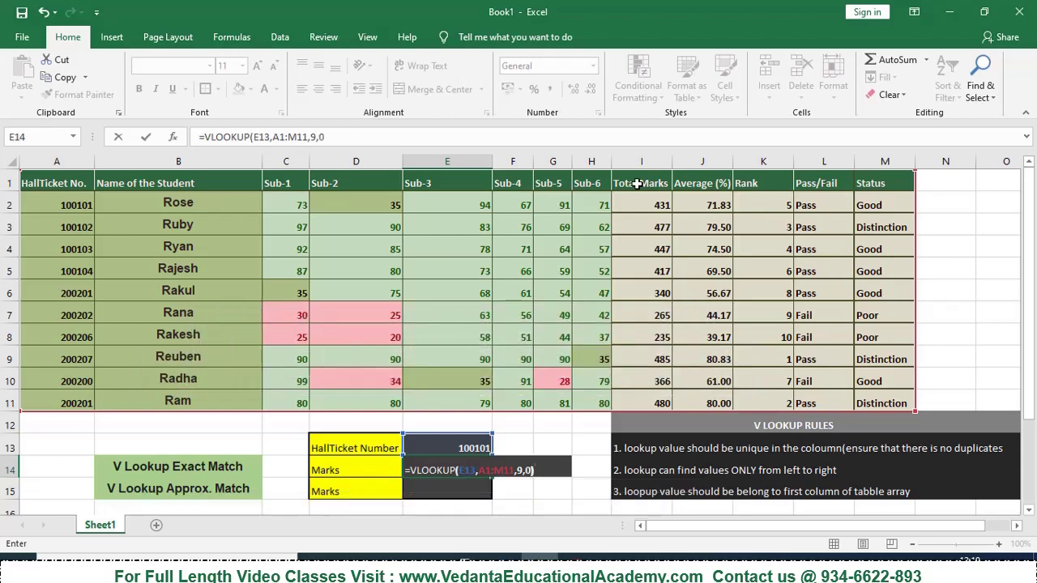
key("Return")
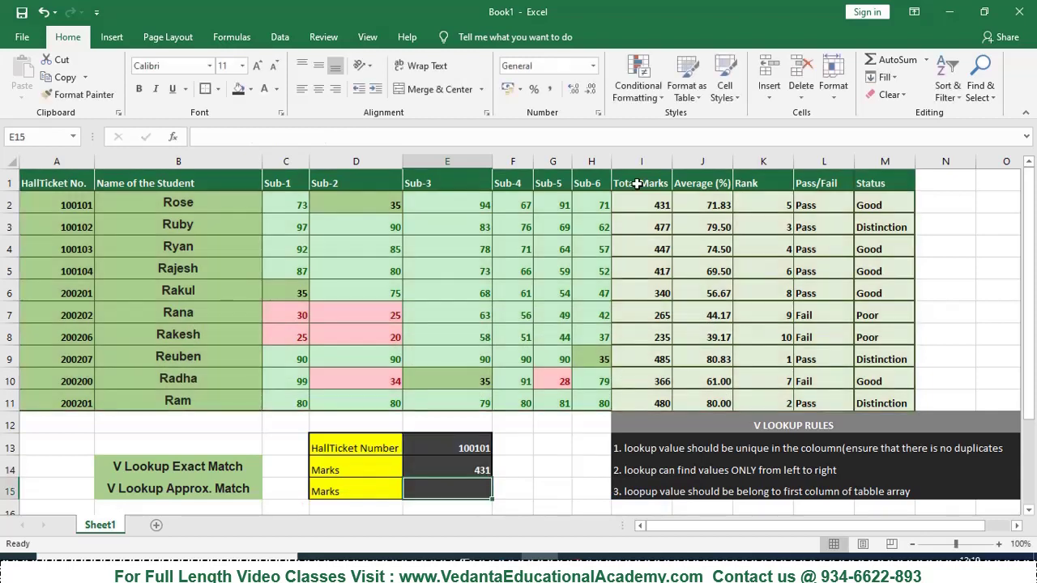
Look up hall ticket 200201 in E13 and check E14's result
left_click(442, 449)
left_click(439, 471)
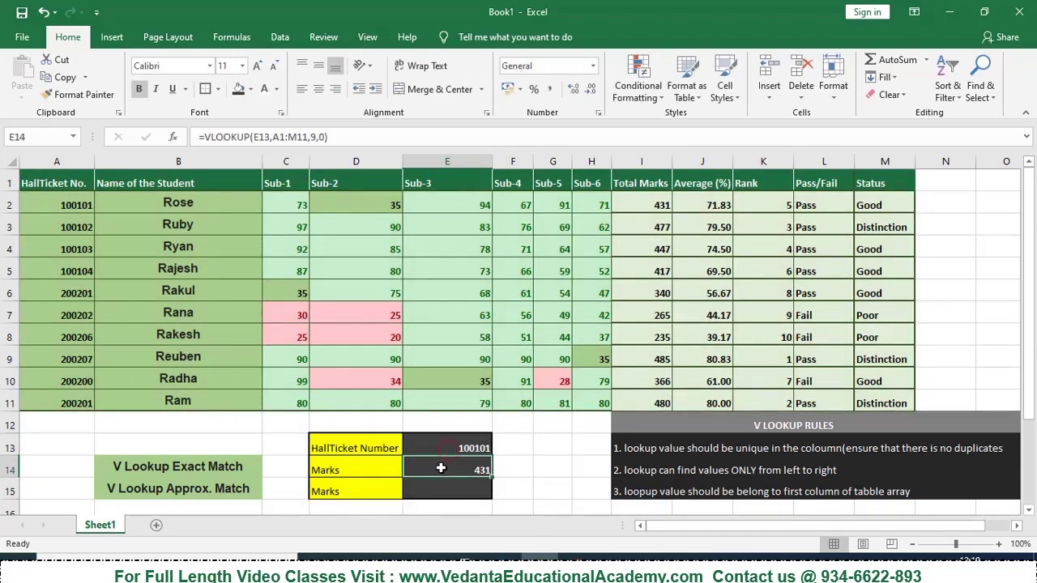
left_click(444, 451)
left_click(444, 469)
left_click(451, 448)
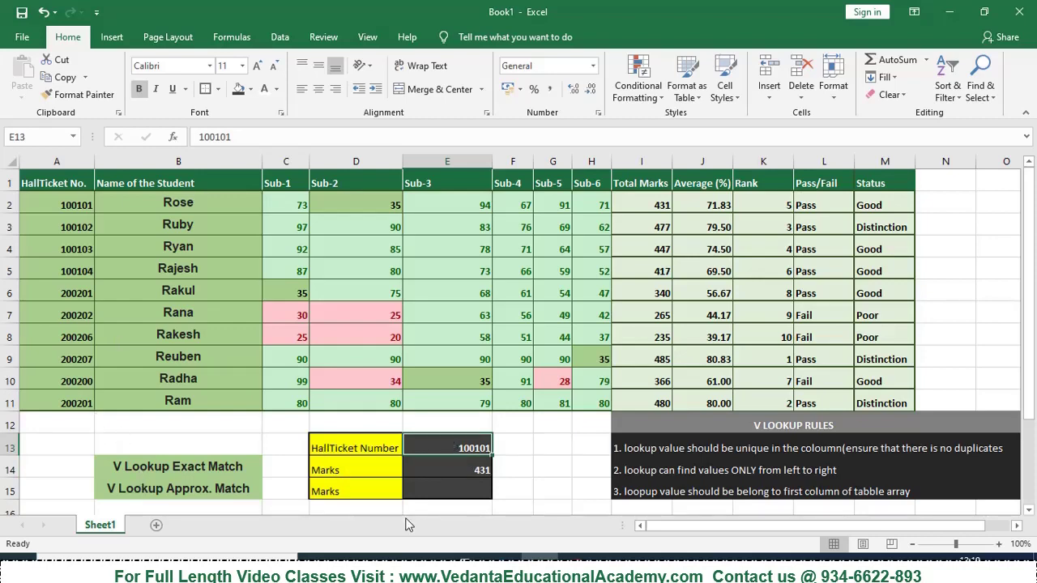
type("2002")
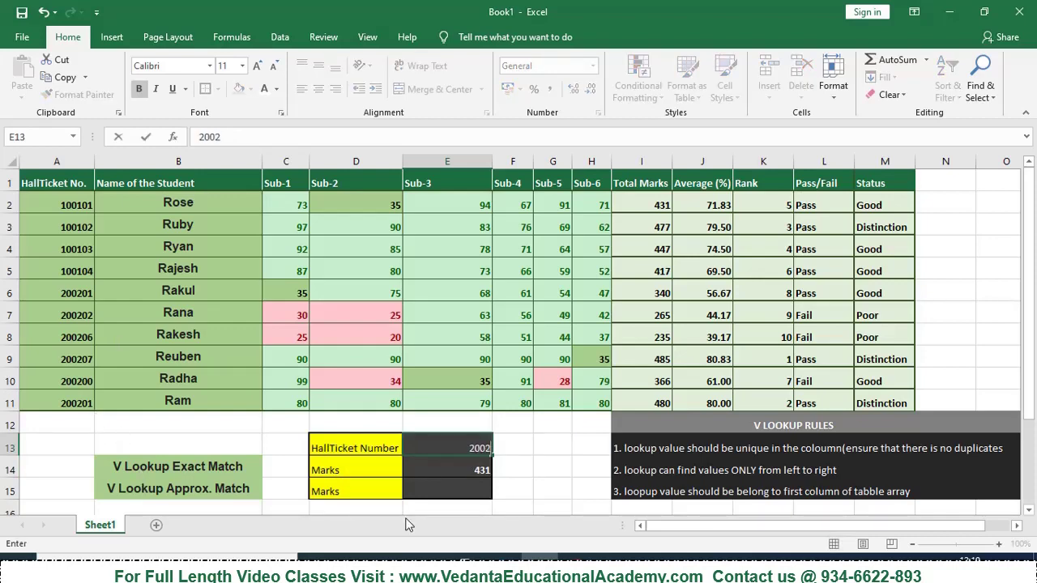
type("01")
key("Return")
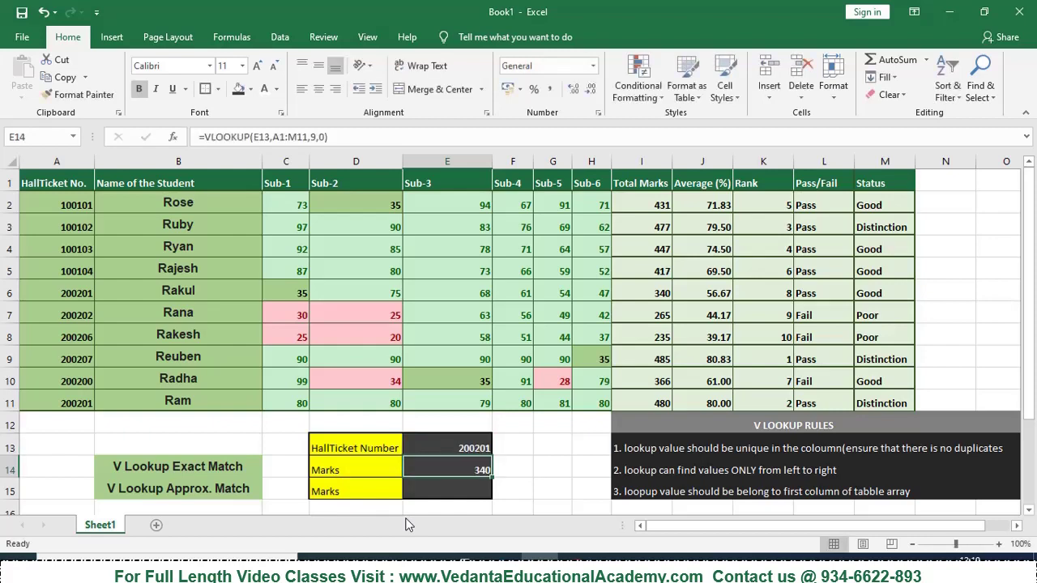
key("Up")
key("Down")
Change the duplicate hall ticket in A11 to 200210
left_click(75, 292)
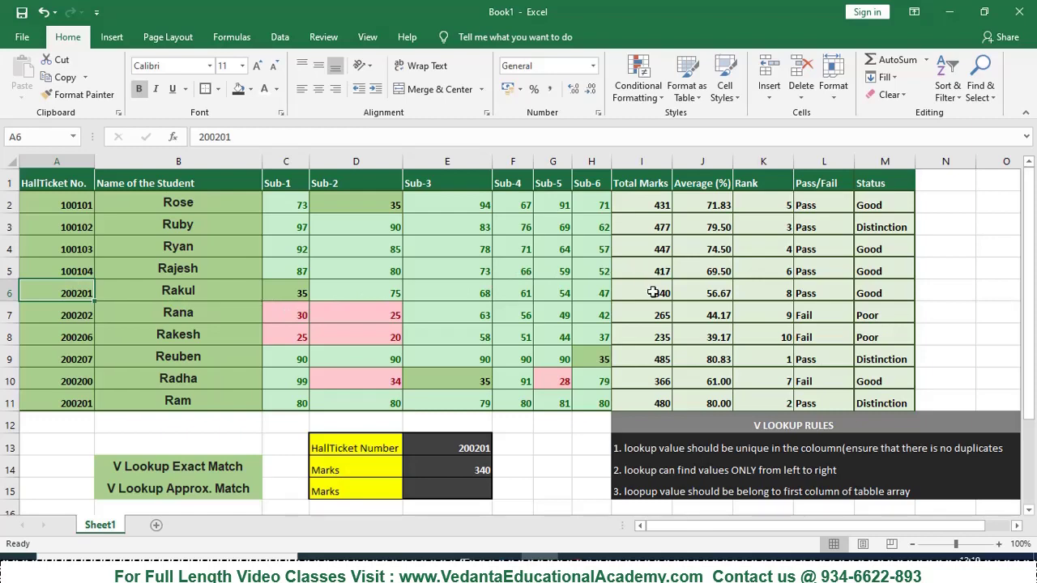
left_click(49, 397)
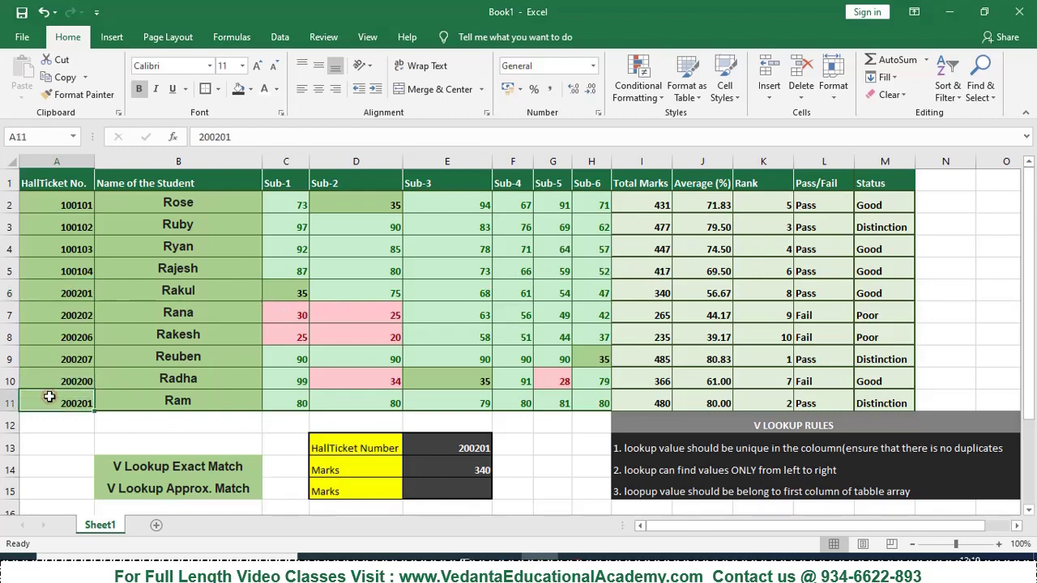
type("200")
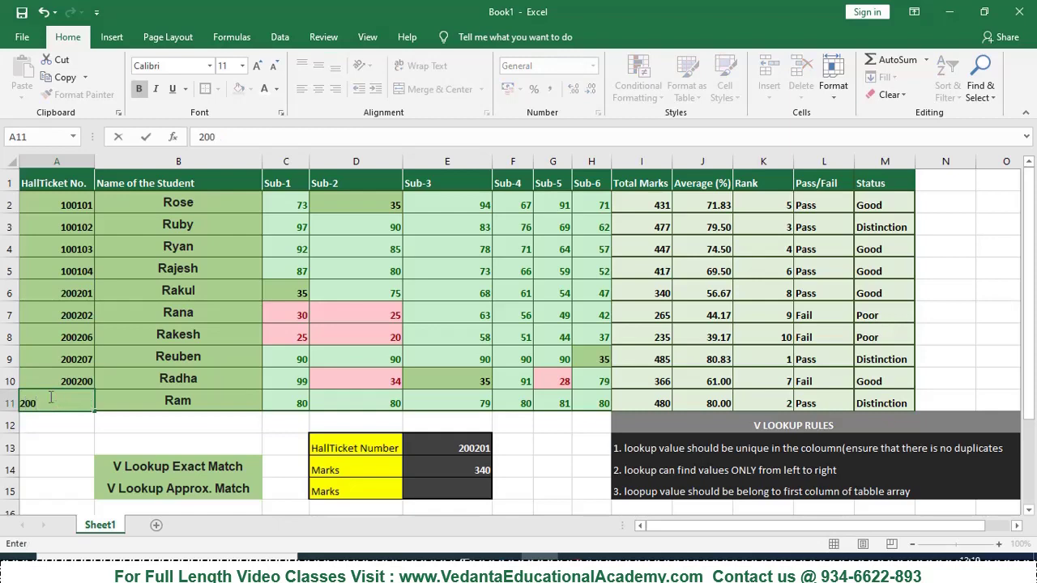
type("210")
key("Return")
Look up hall ticket 200210 in E13 and compare E14 with A11 and I11
left_click(447, 449)
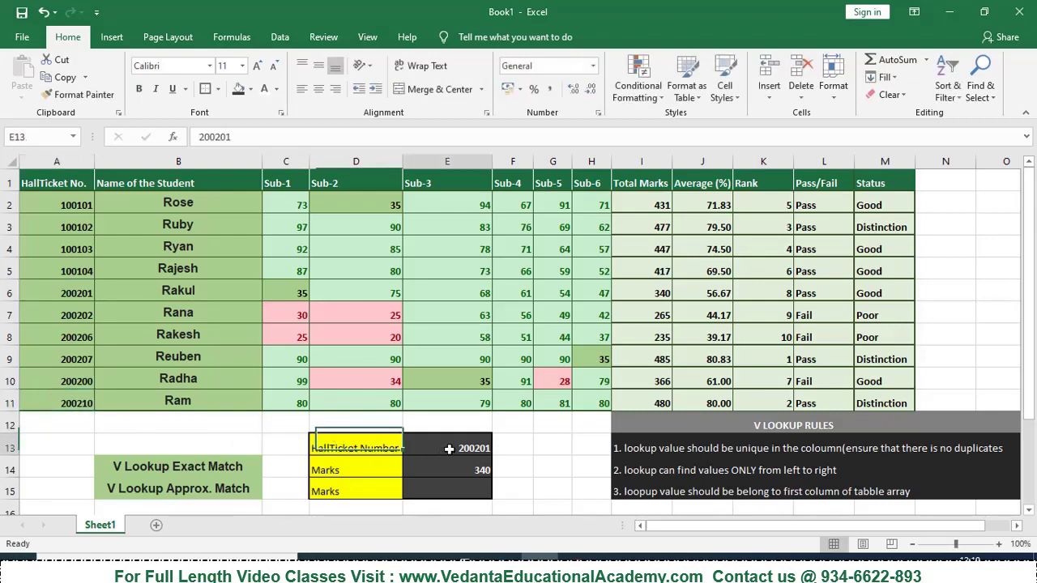
type("200210")
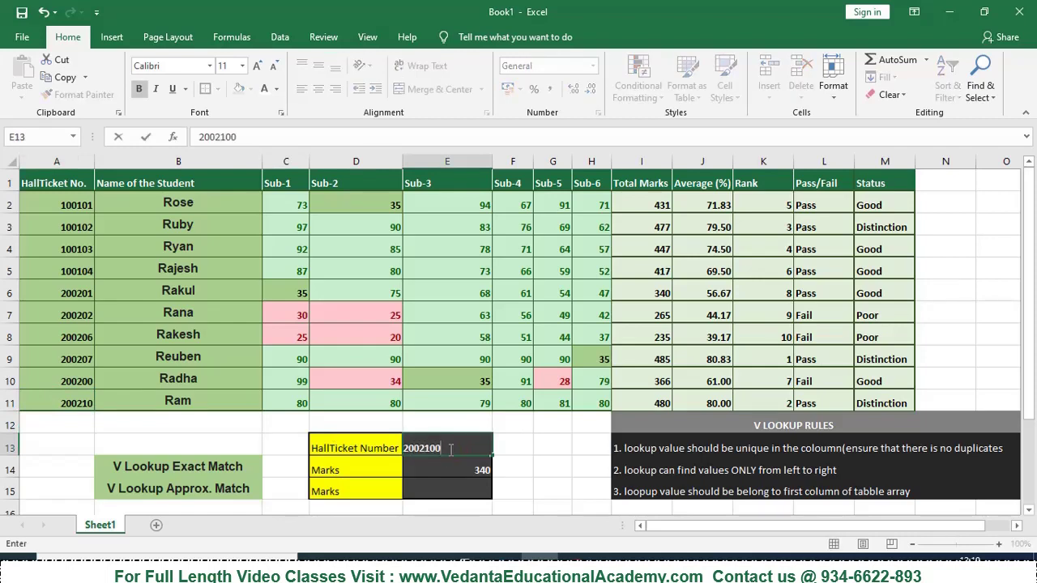
key("Return")
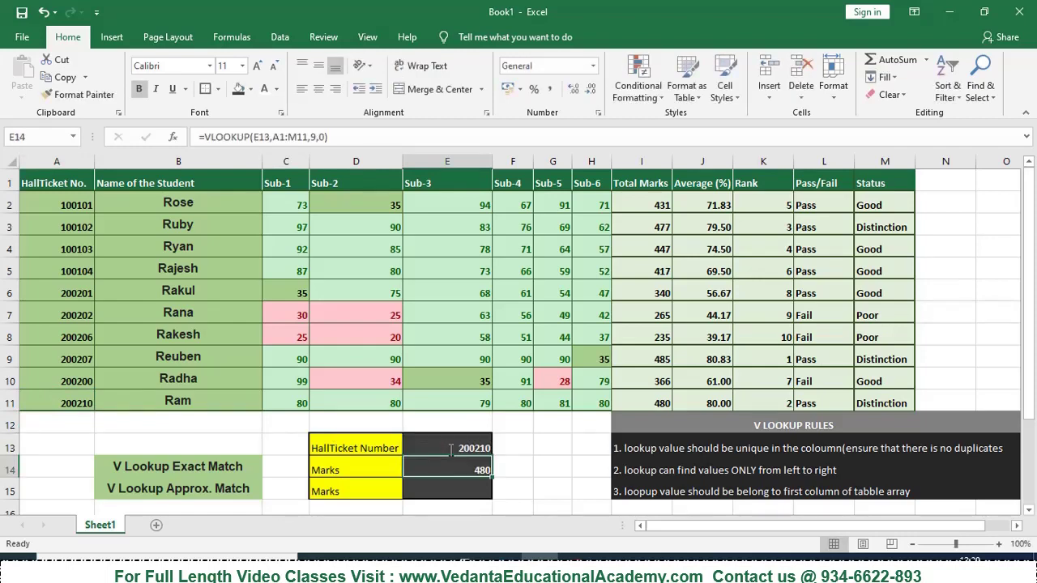
left_click(86, 402)
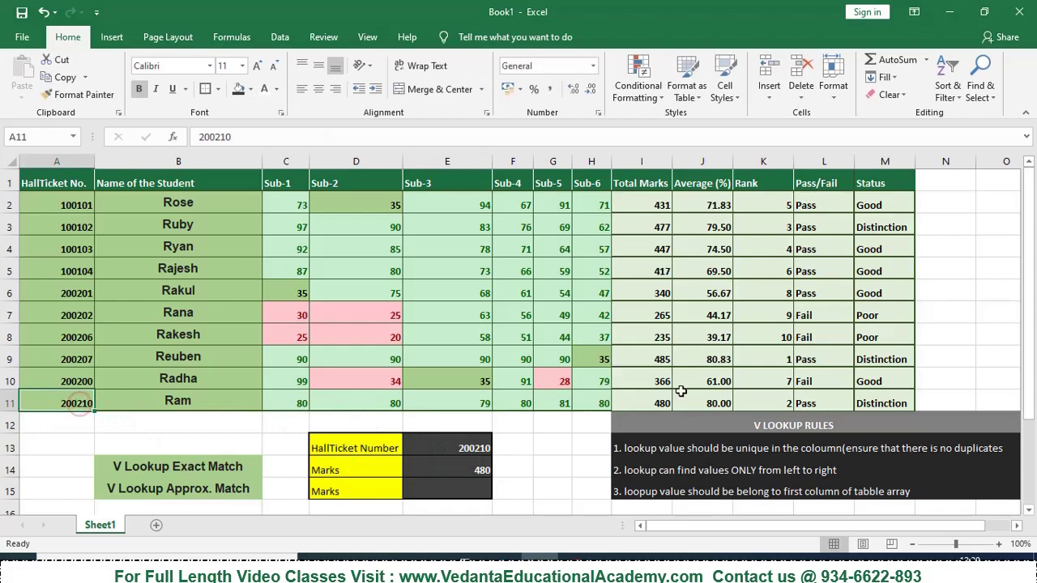
left_click(652, 403)
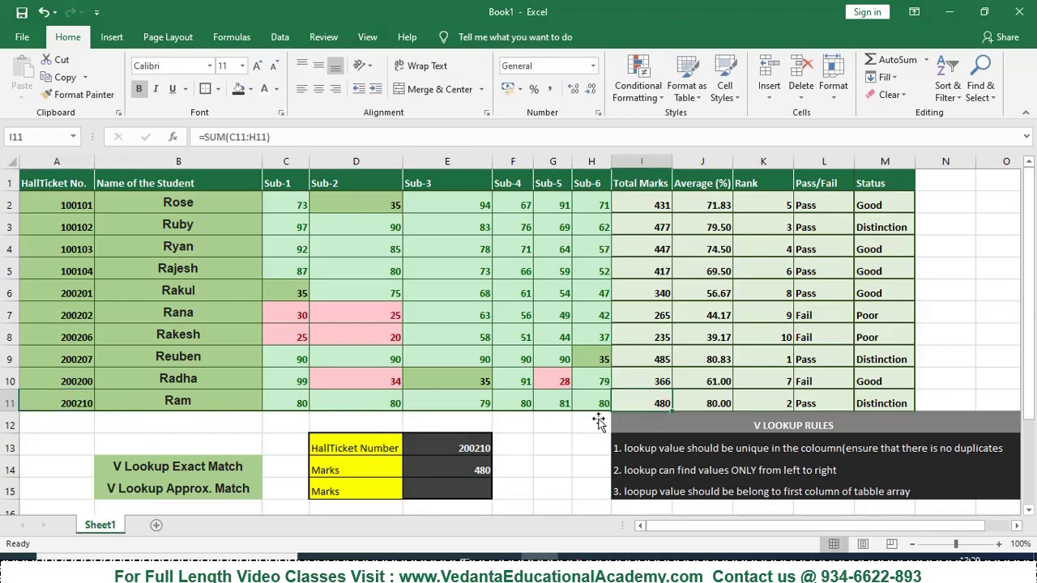
left_click(466, 470)
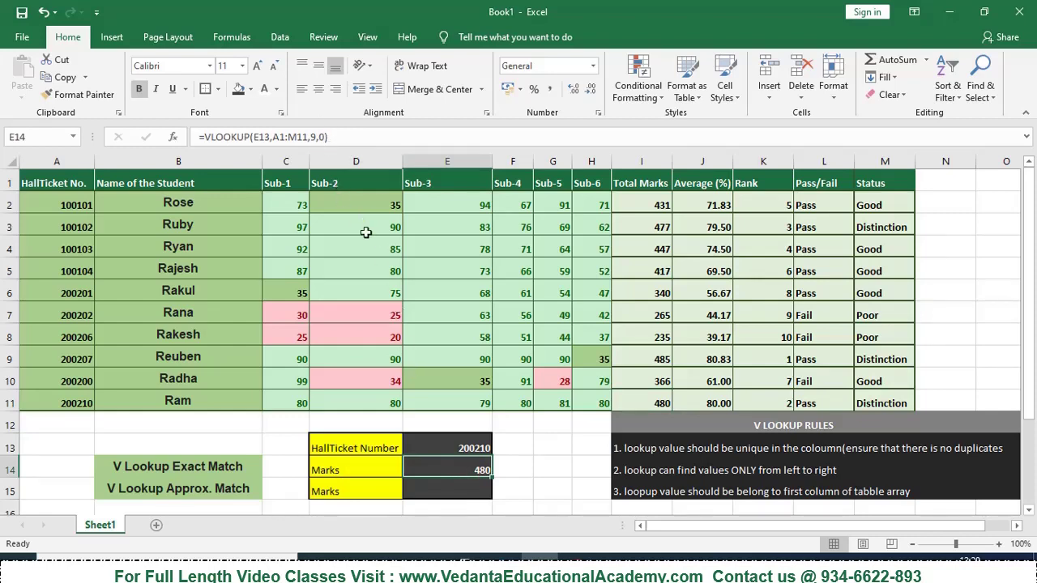
left_click(447, 492)
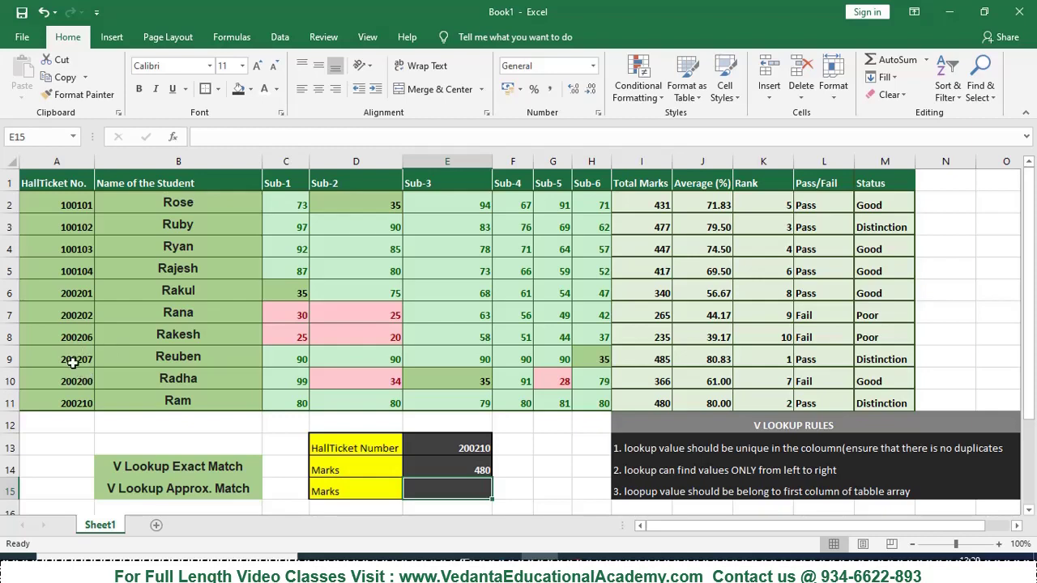
Try hall tickets 200207 then 200208 in E13; E14 shows #N/A for 200208
left_click(419, 449)
type("200")
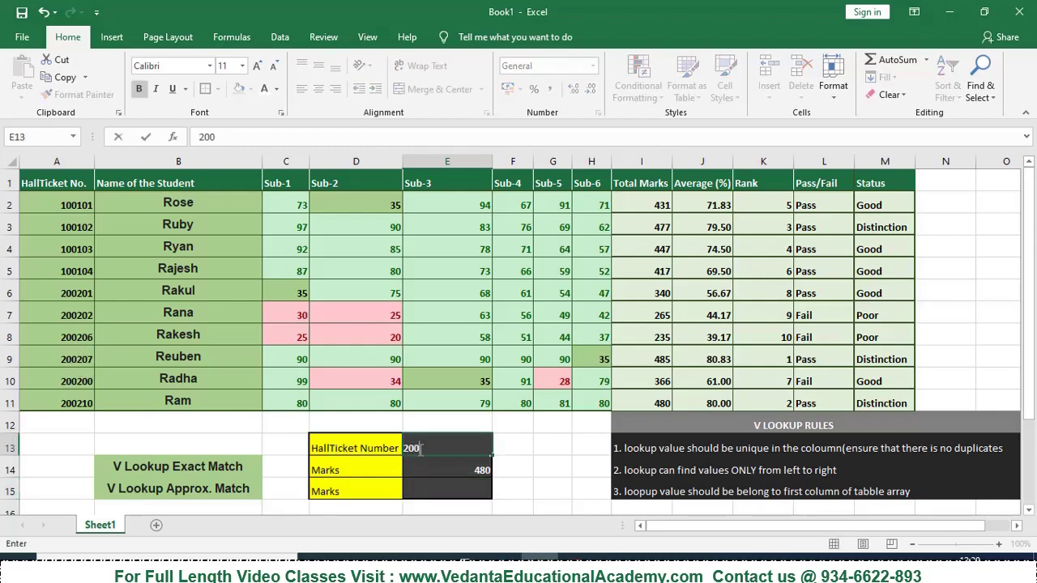
type("207")
key("Return")
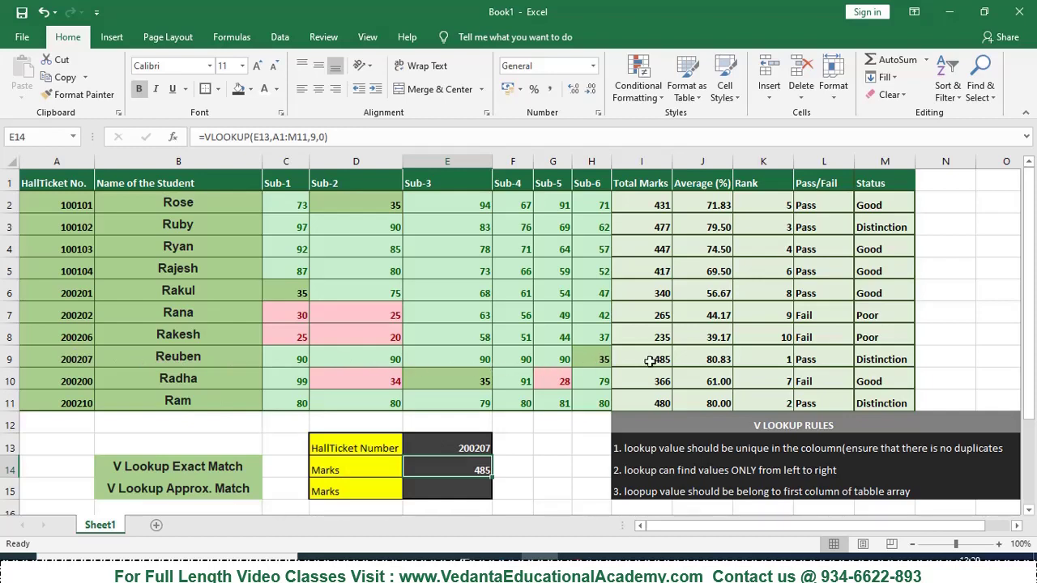
left_click(454, 442)
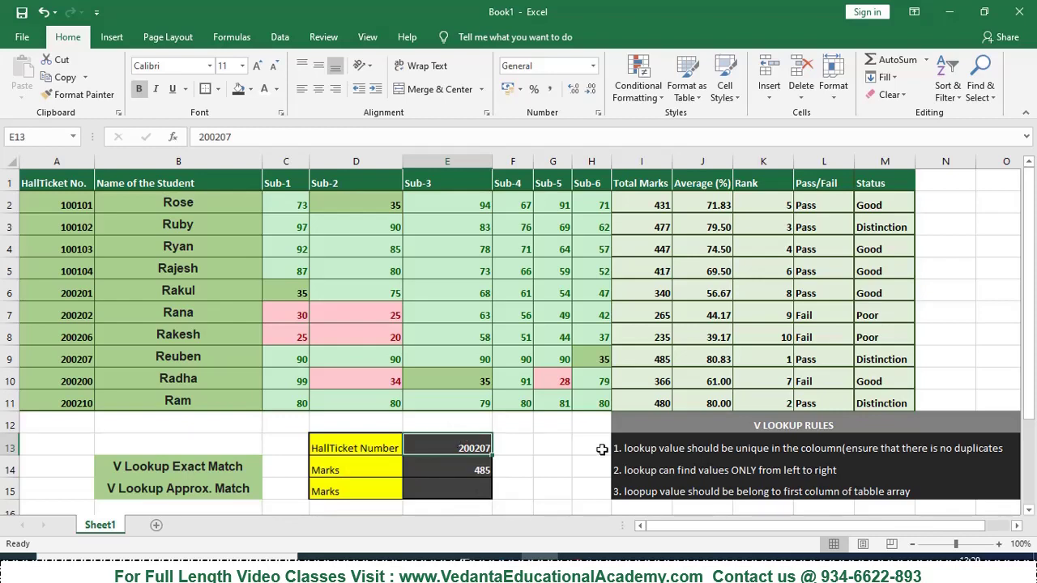
type("200")
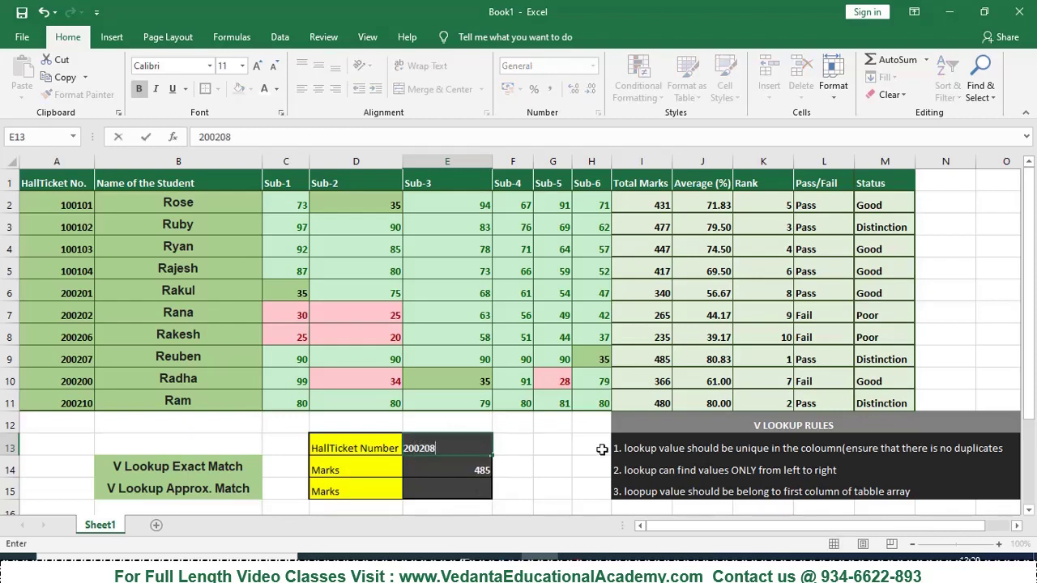
key("Return")
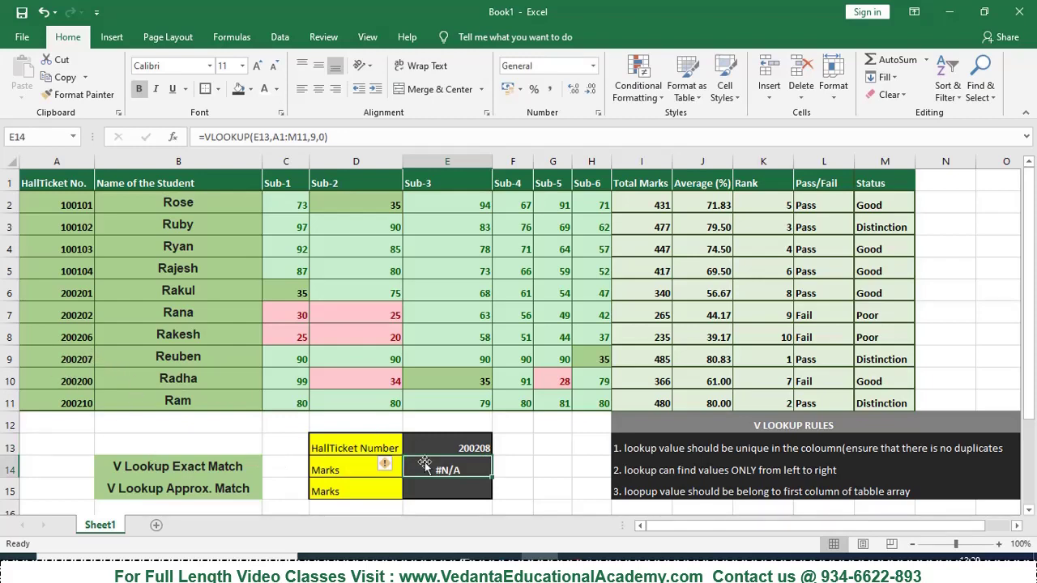
left_click(466, 446)
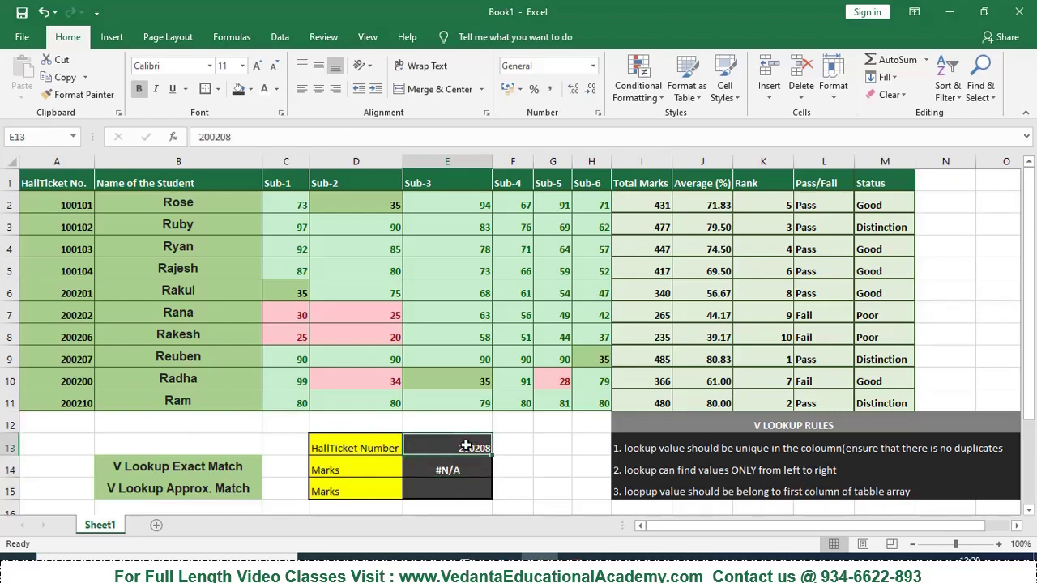
left_click(443, 490)
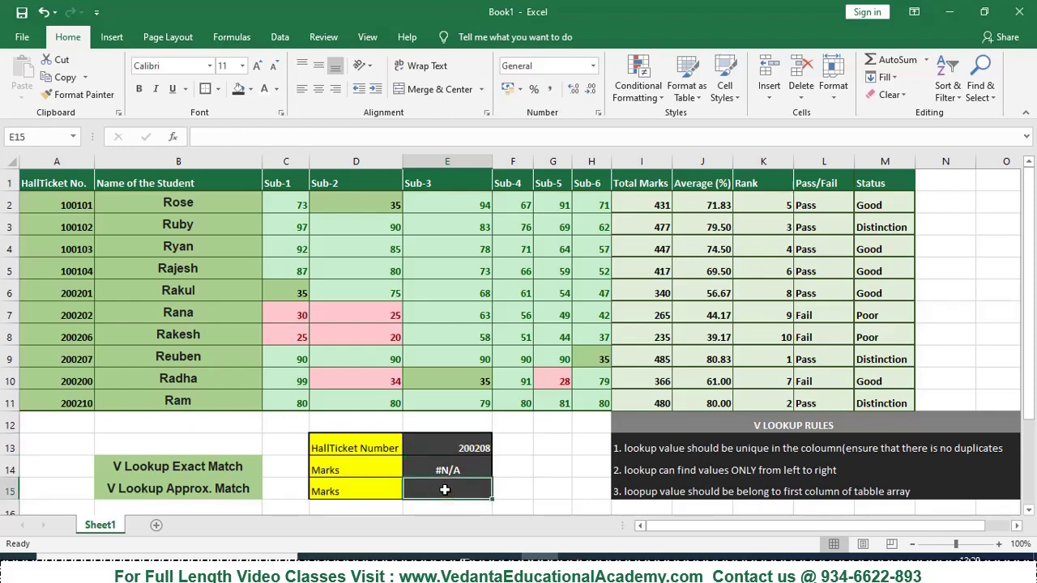
Build =VLOOKUP(E13,A1:M11,9,1) in E15, returning 485 for hall ticket 200208
type("=VLOOKUP(")
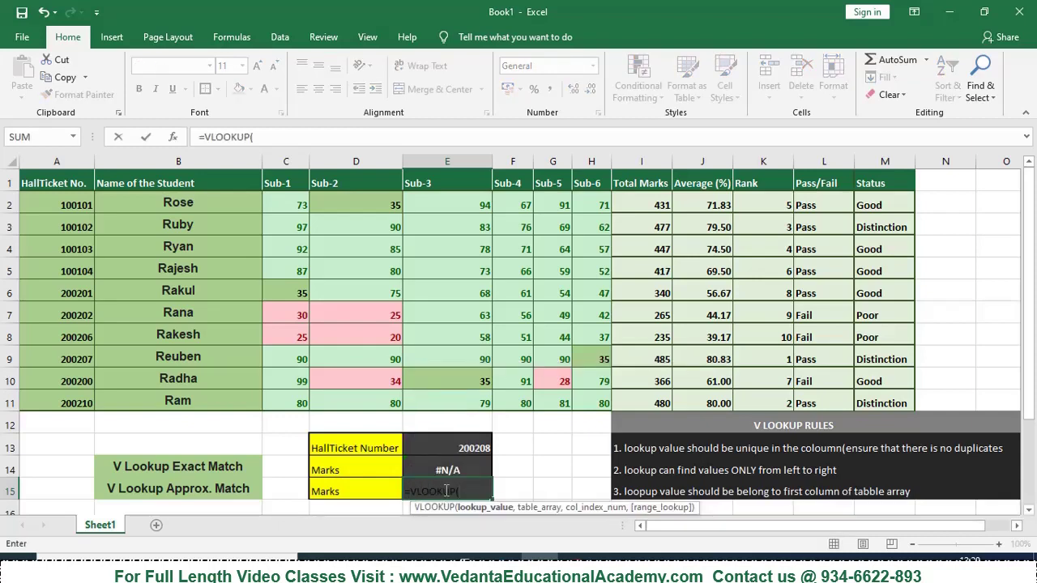
left_click(460, 446)
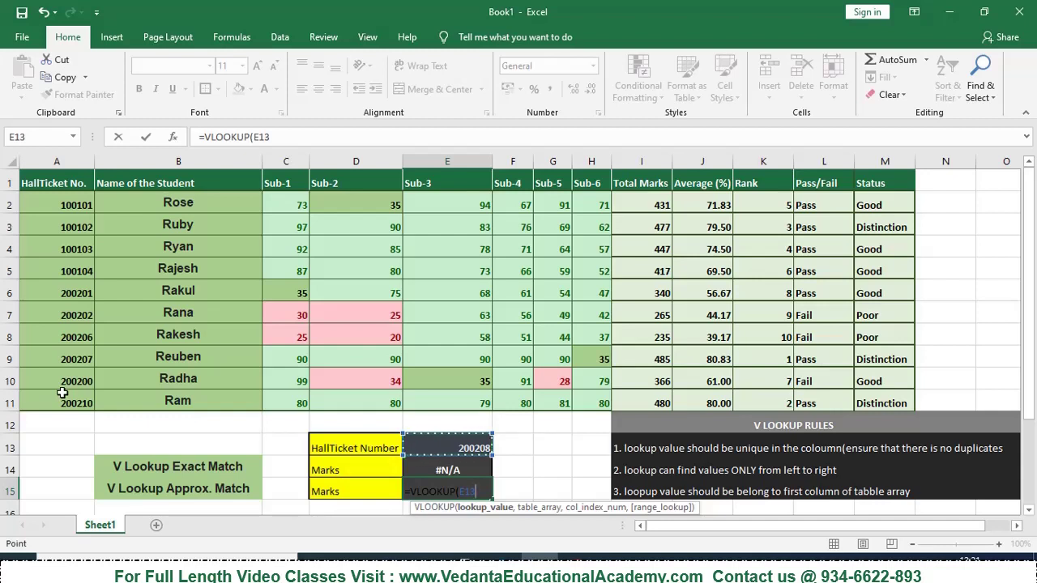
type(",")
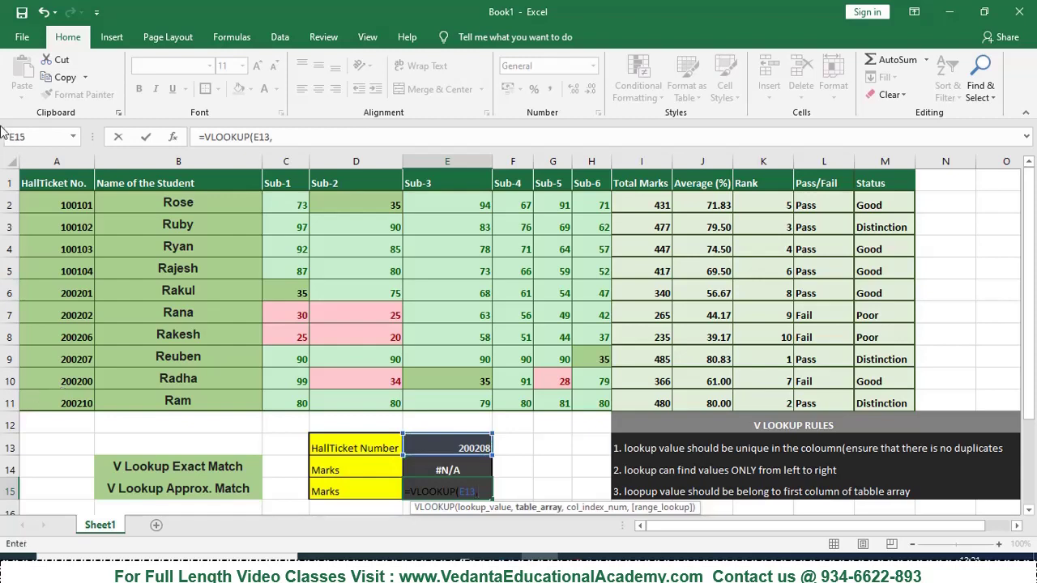
left_click_drag(47, 185, 876, 397)
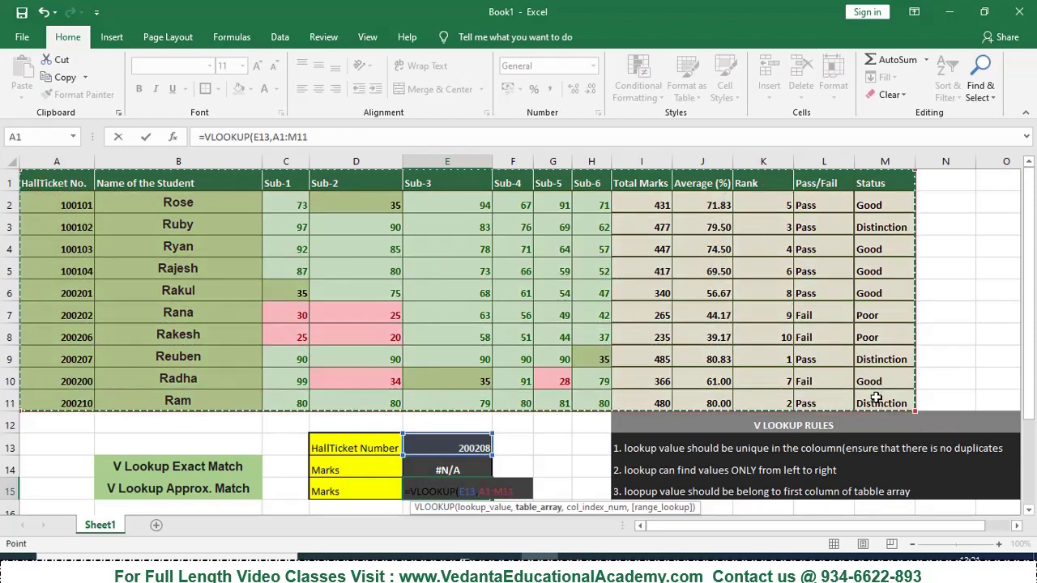
type(",")
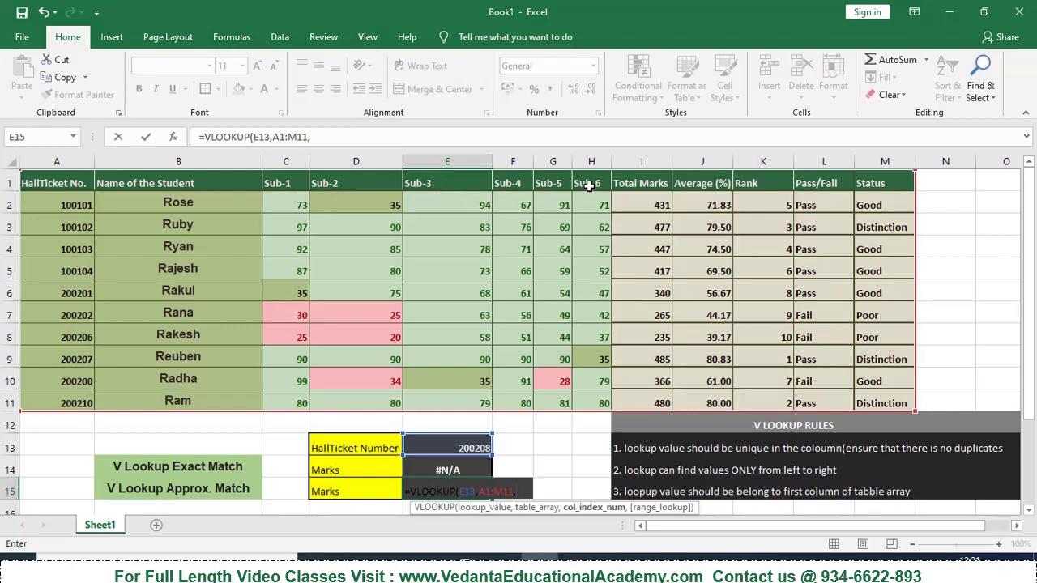
type("9,1")
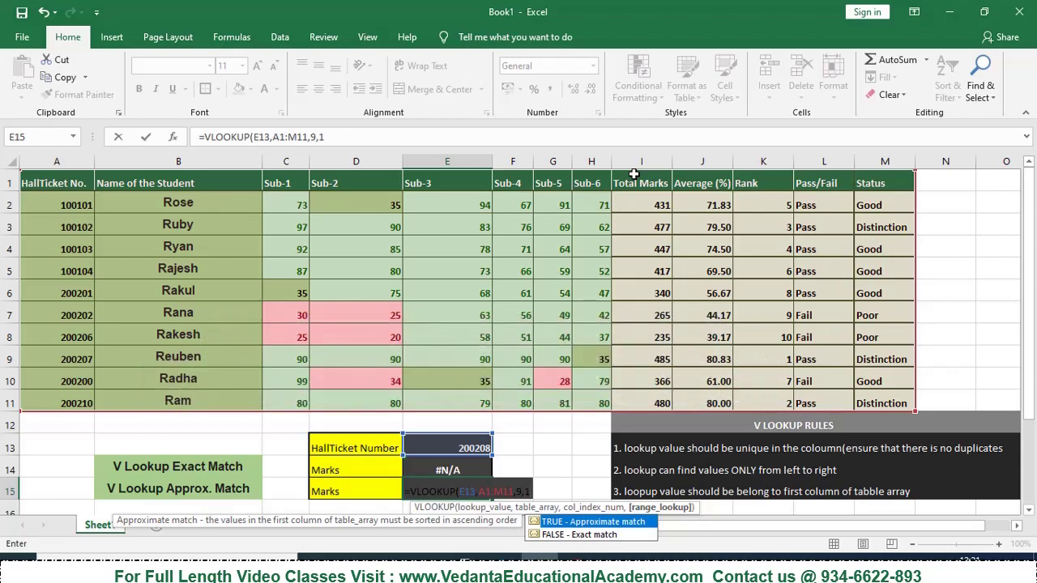
left_click(451, 448)
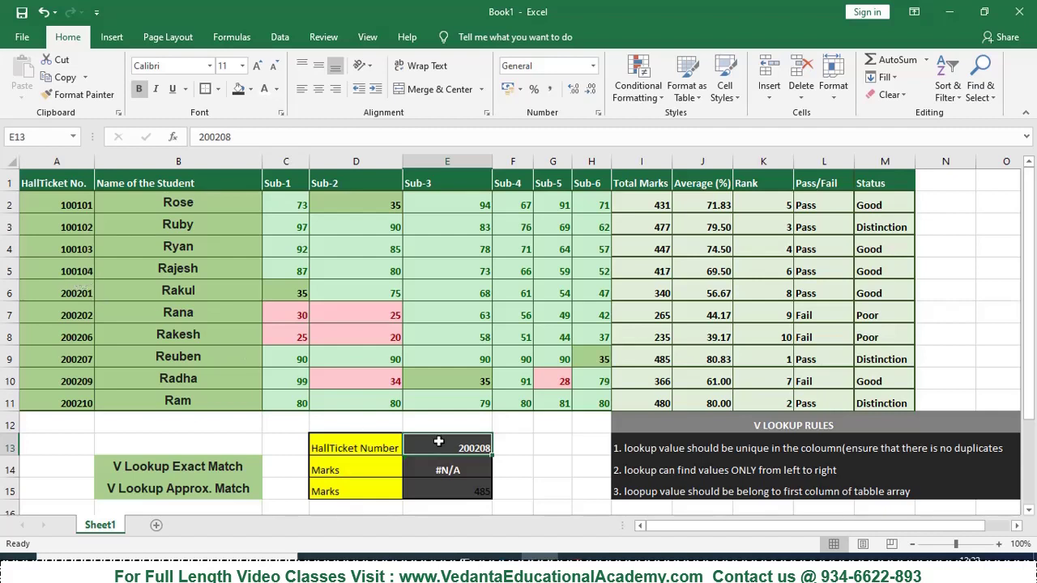
Enter hall ticket 100105 in E13 and compare E14 (#N/A) and E15 (417) against row 5
type("100105")
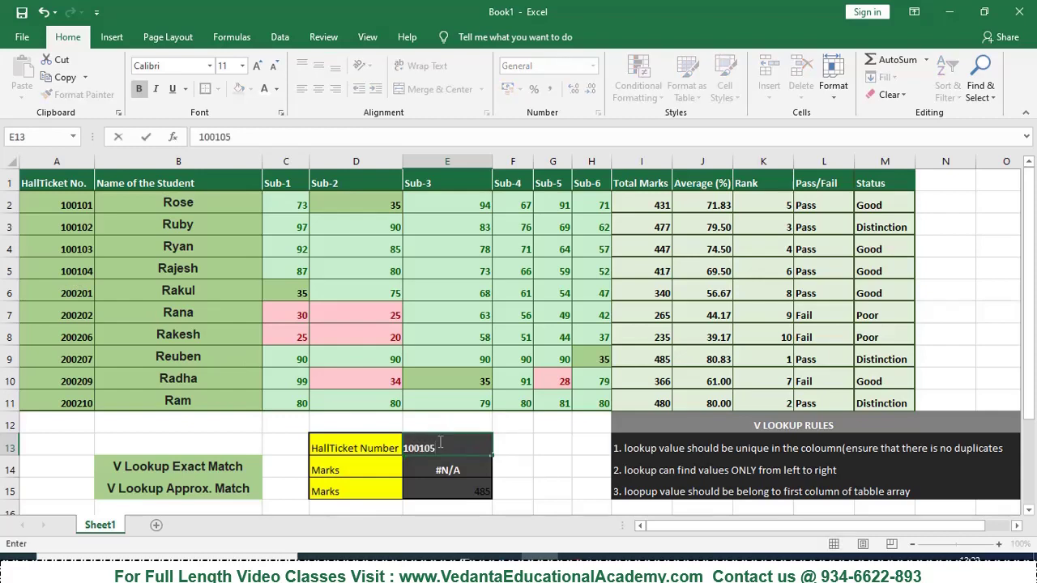
key("Return")
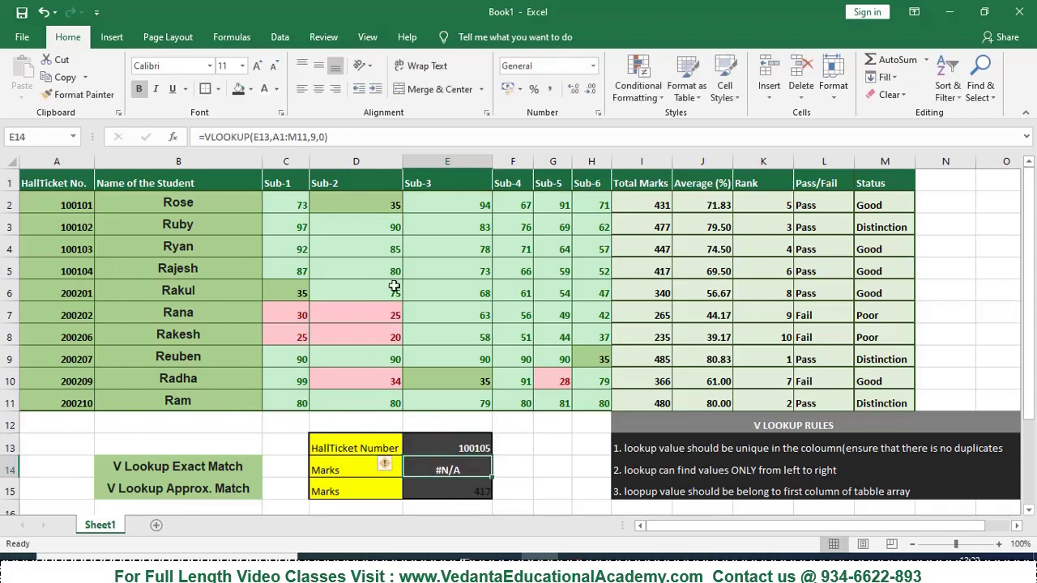
left_click(622, 274)
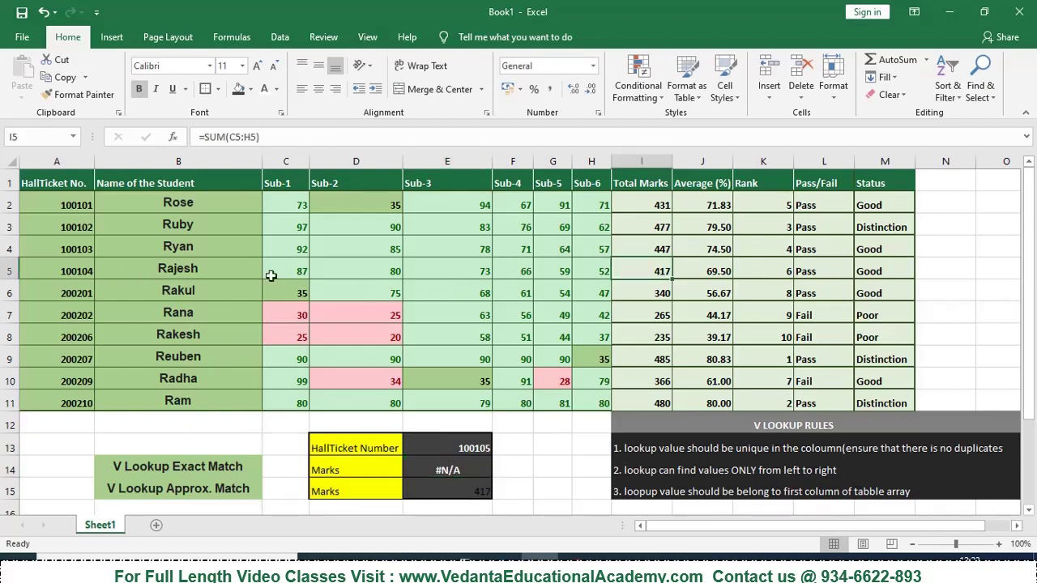
left_click(79, 273)
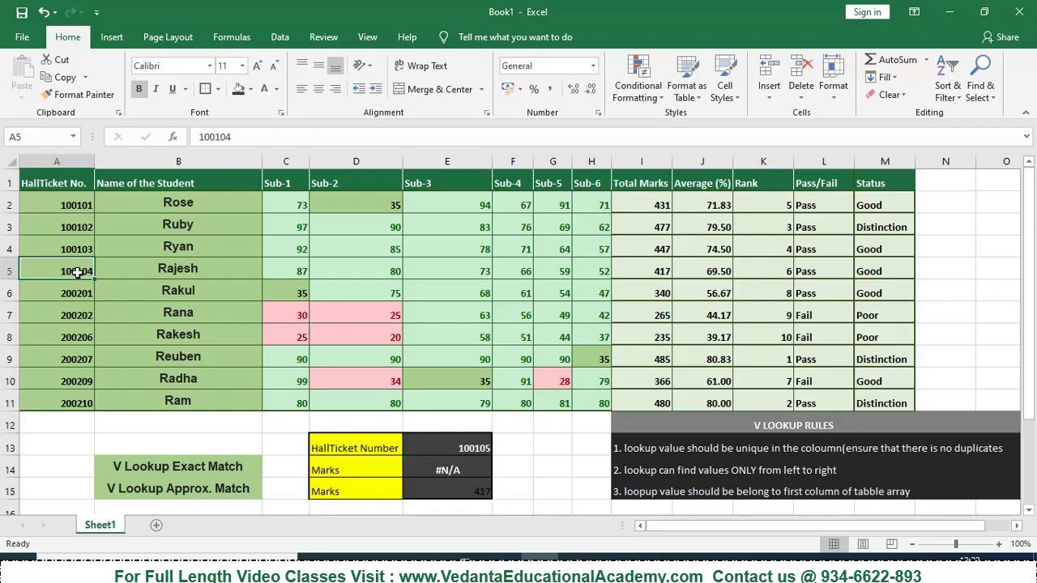
left_click(468, 464)
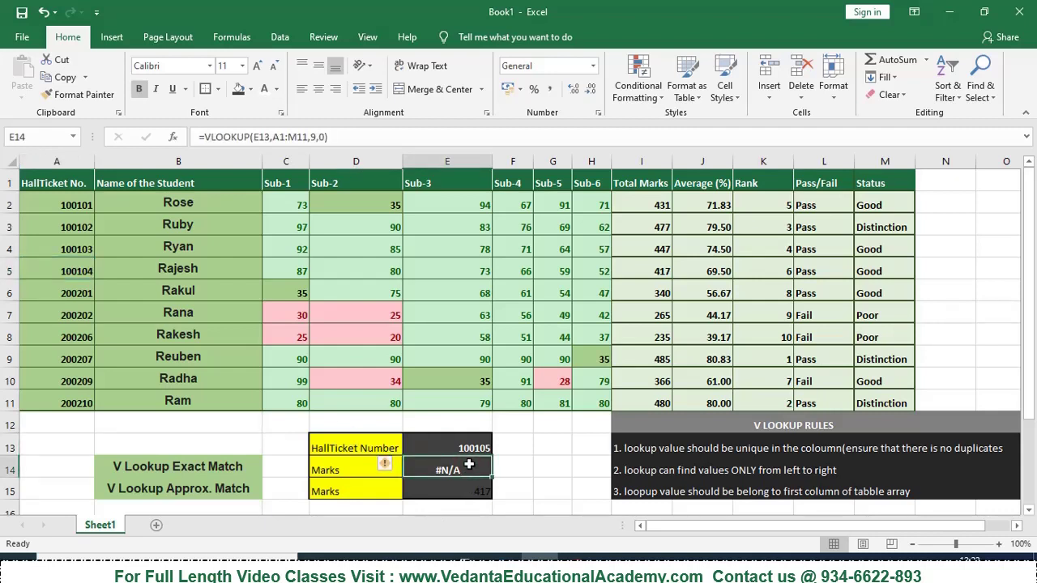
left_click(468, 486)
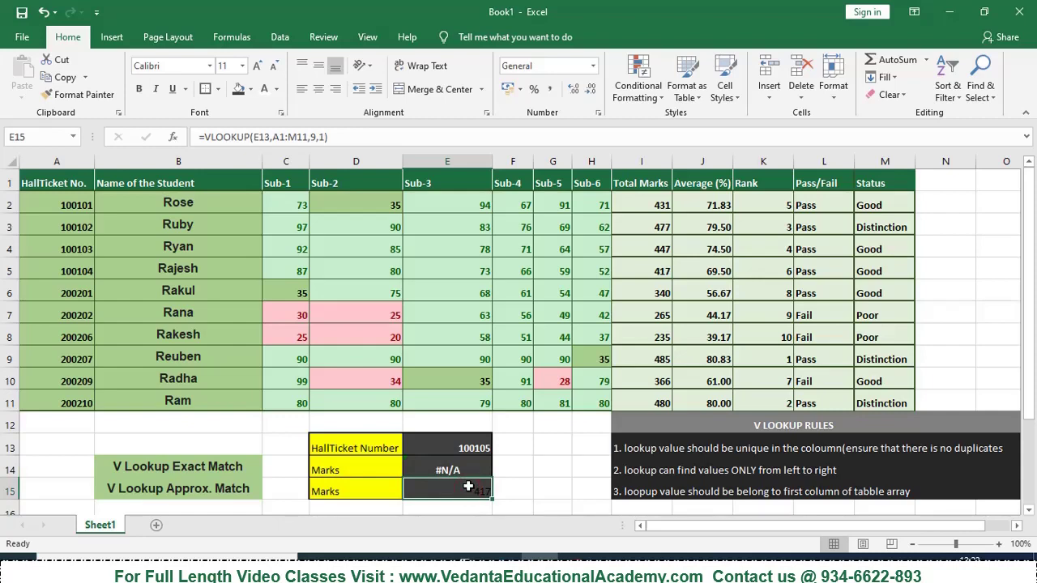
Compare E13's value with the column A hall tickets and E14's exact-match formula
left_click(474, 451)
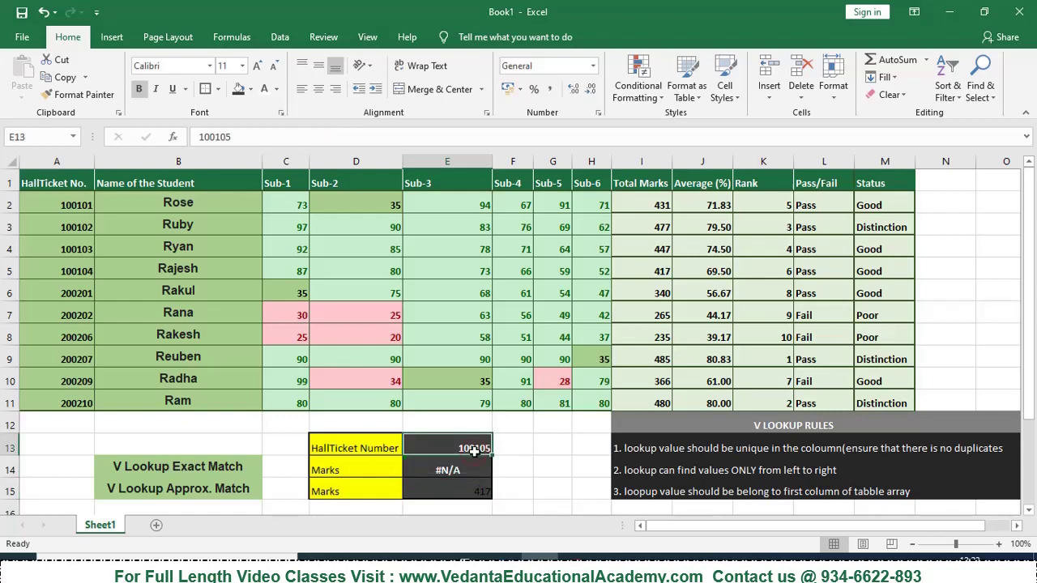
left_click(552, 488)
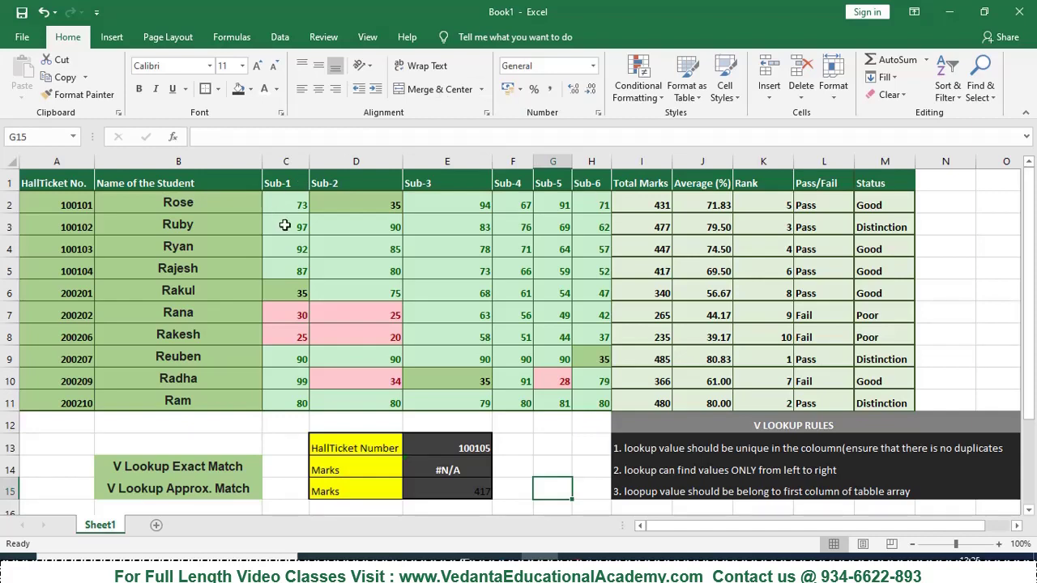
left_click(457, 441)
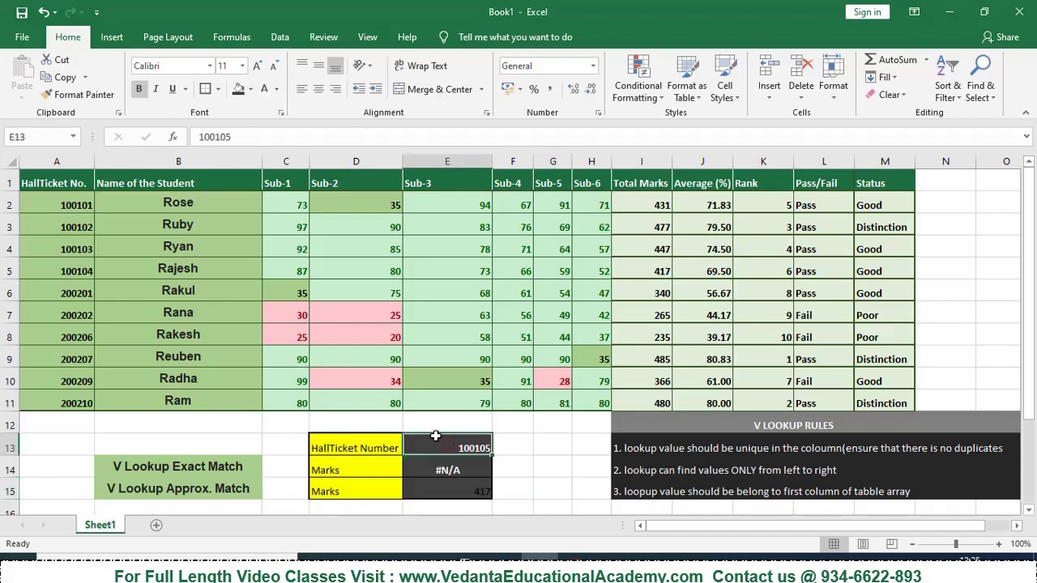
left_click_drag(49, 184, 77, 409)
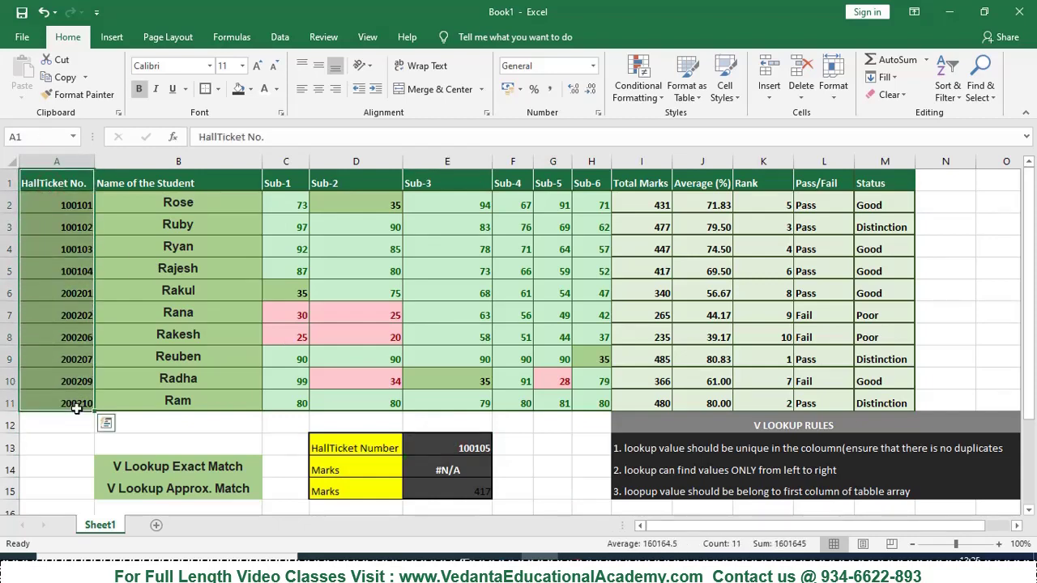
left_click(462, 450)
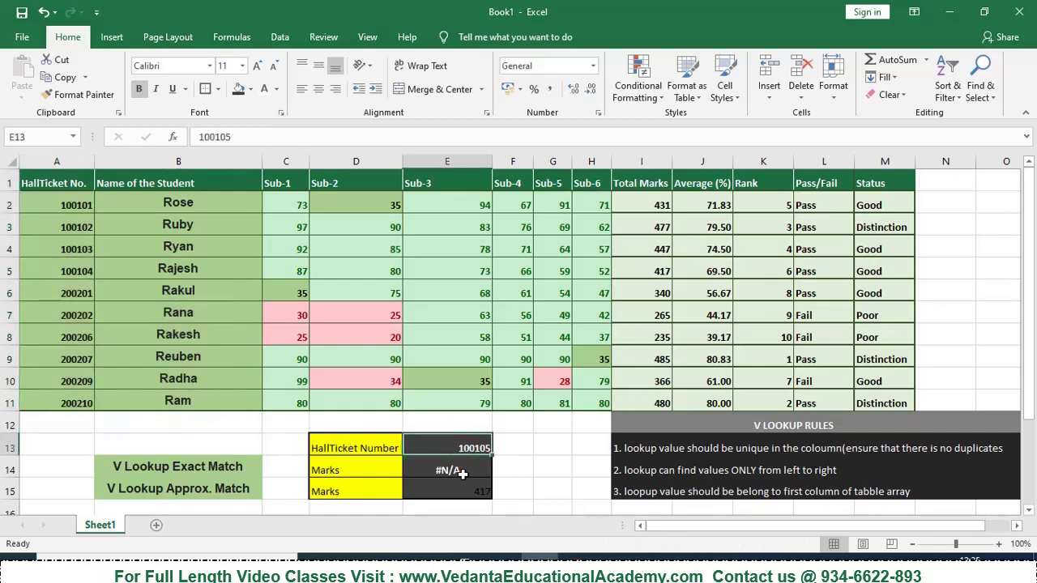
left_click(462, 472)
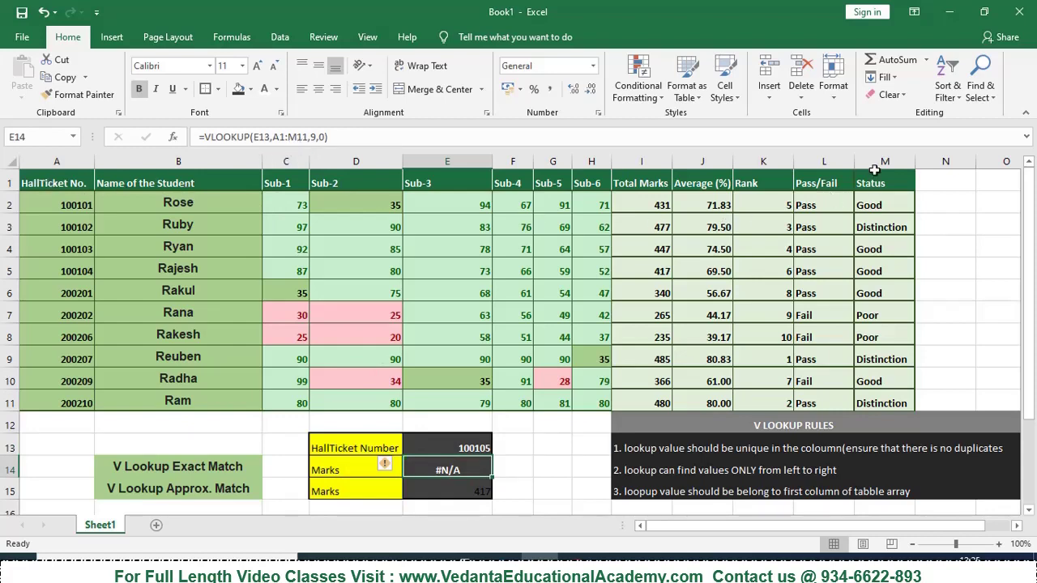
Highlight the table A1:M11, recheck E13 and E14, and select the lookup cells E13:E15
left_click_drag(883, 403, 42, 171)
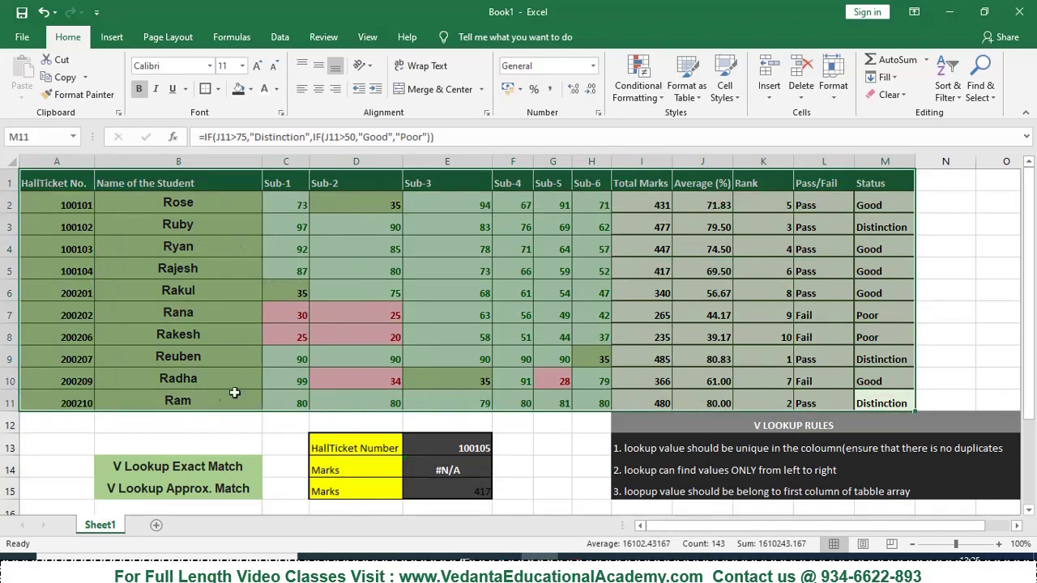
left_click(270, 423)
left_click(354, 448)
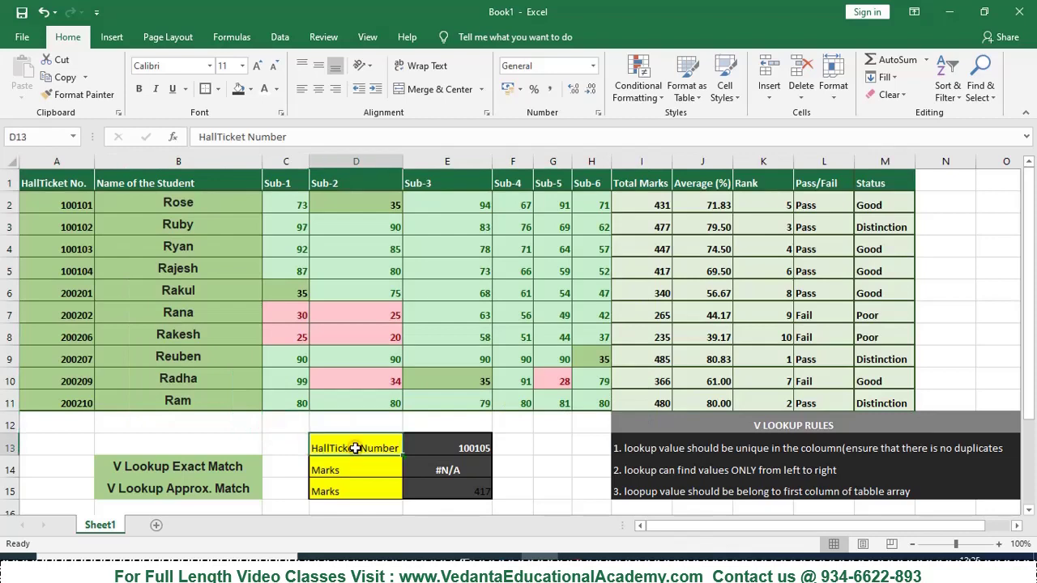
left_click(429, 446)
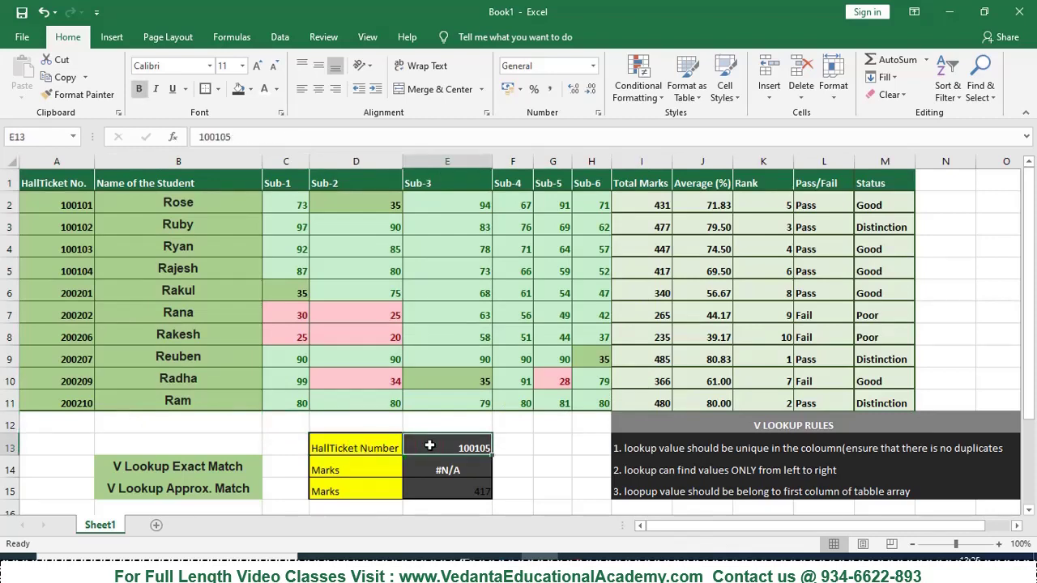
left_click(424, 470)
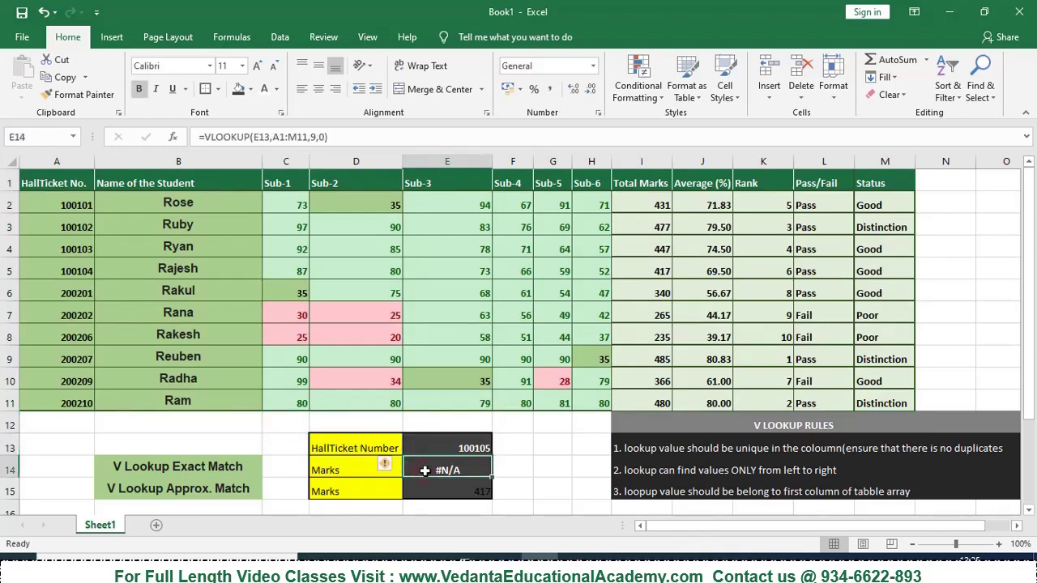
left_click(556, 482)
left_click_drag(447, 451, 449, 486)
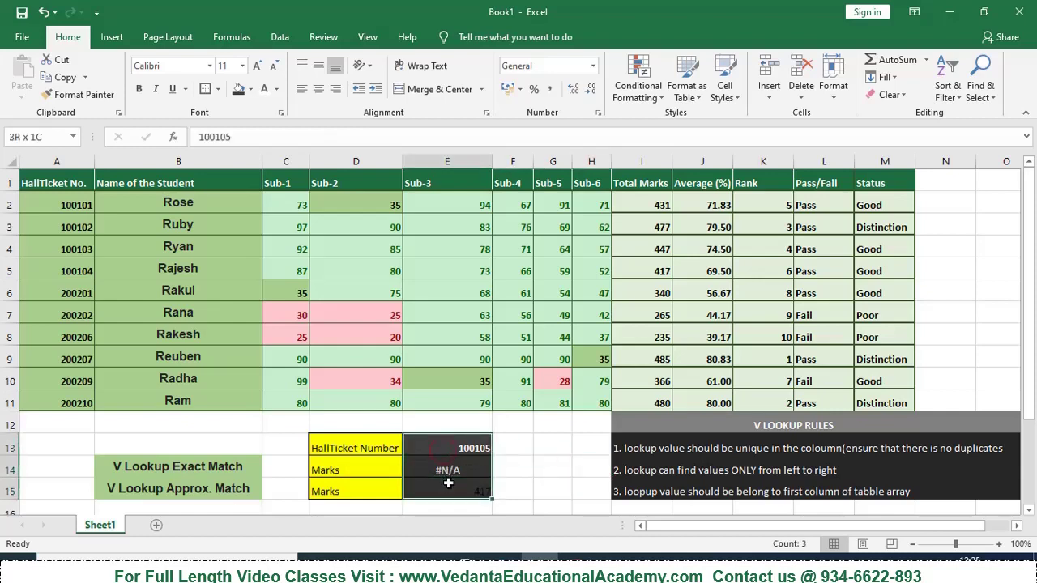
Delete the values in E13:E15 and rename the D13 label from HallTicket Number to 'Student Name'
key("Delete")
left_click(373, 452)
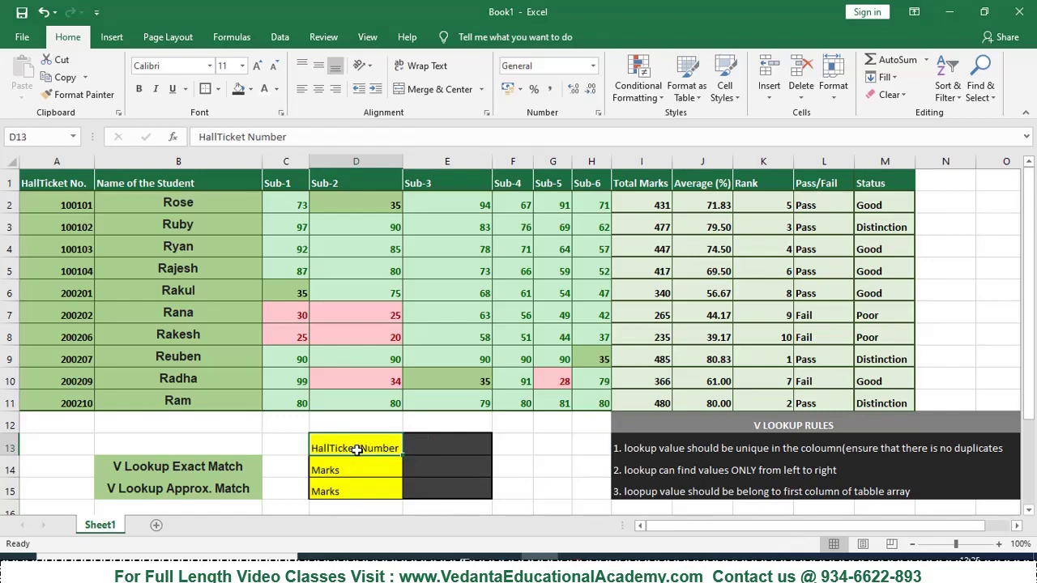
type("HAll")
key("BackSpace")
key("BackSpace")
key("BackSpace")
key("BackSpace")
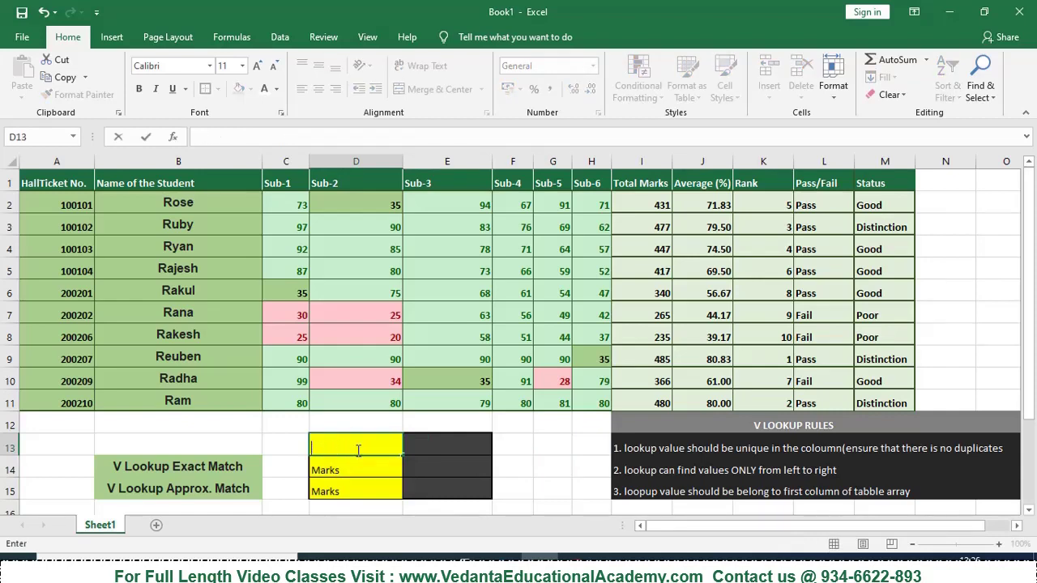
type("Student Name")
key("Tab")
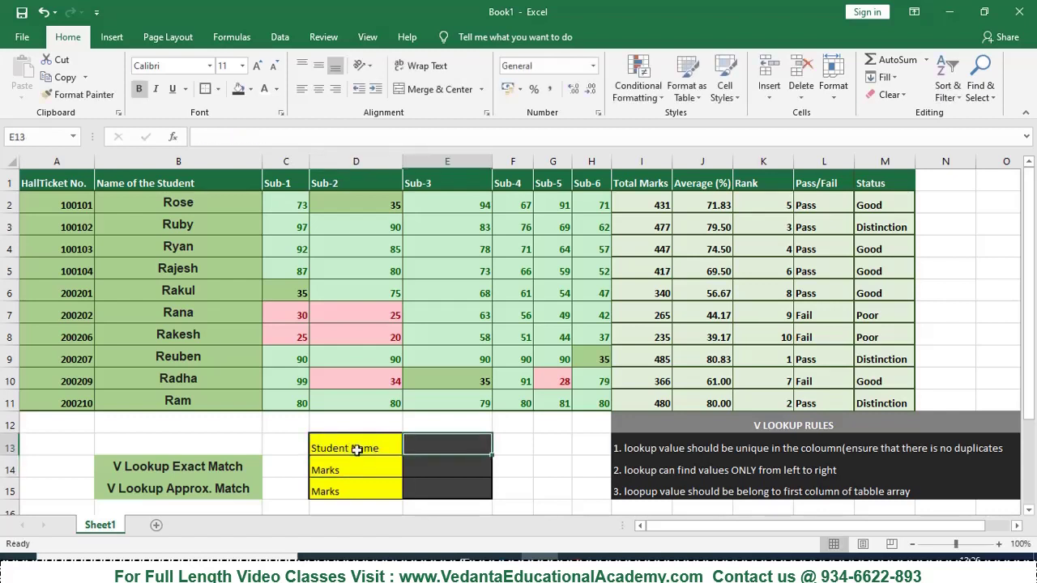
Enter a student's name in E13 as the lookup value
left_click(442, 469)
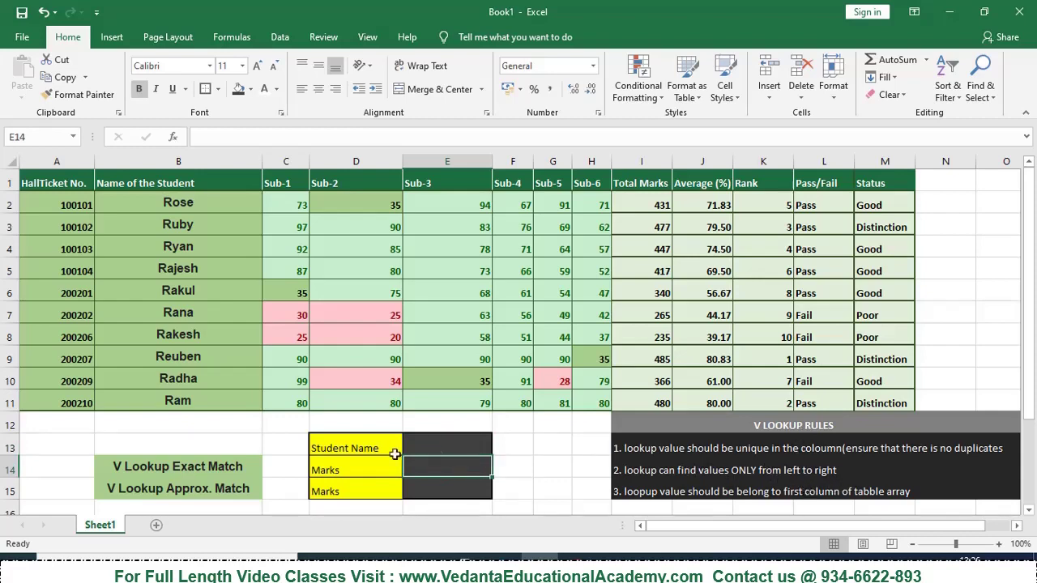
left_click(468, 447)
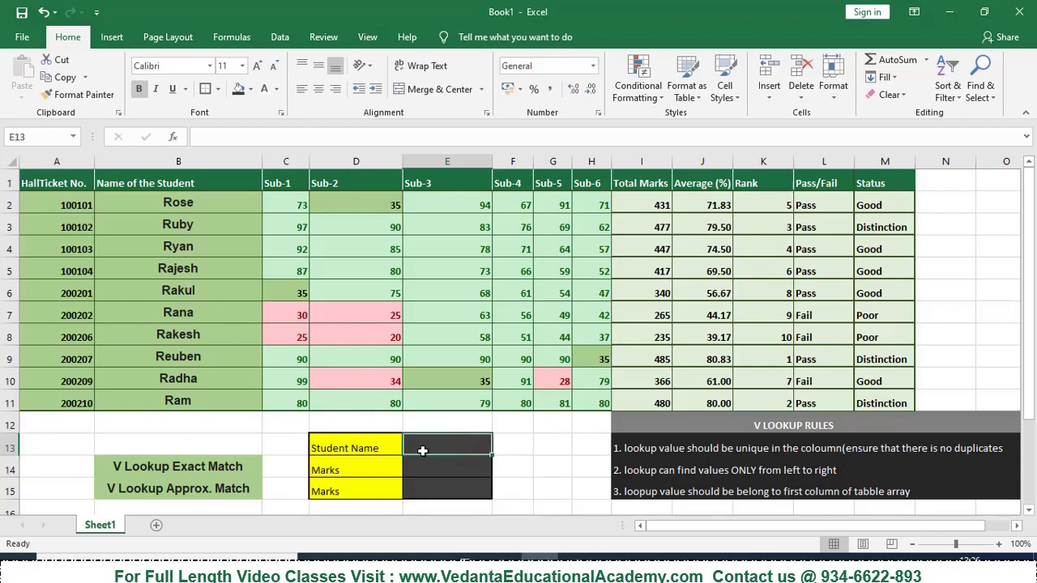
type("Rakul")
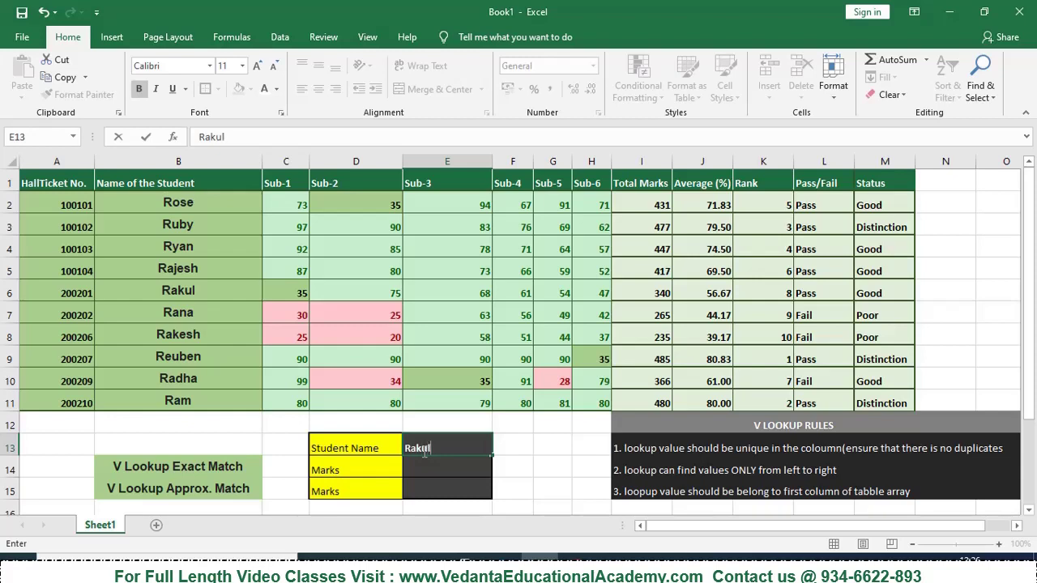
key("Return")
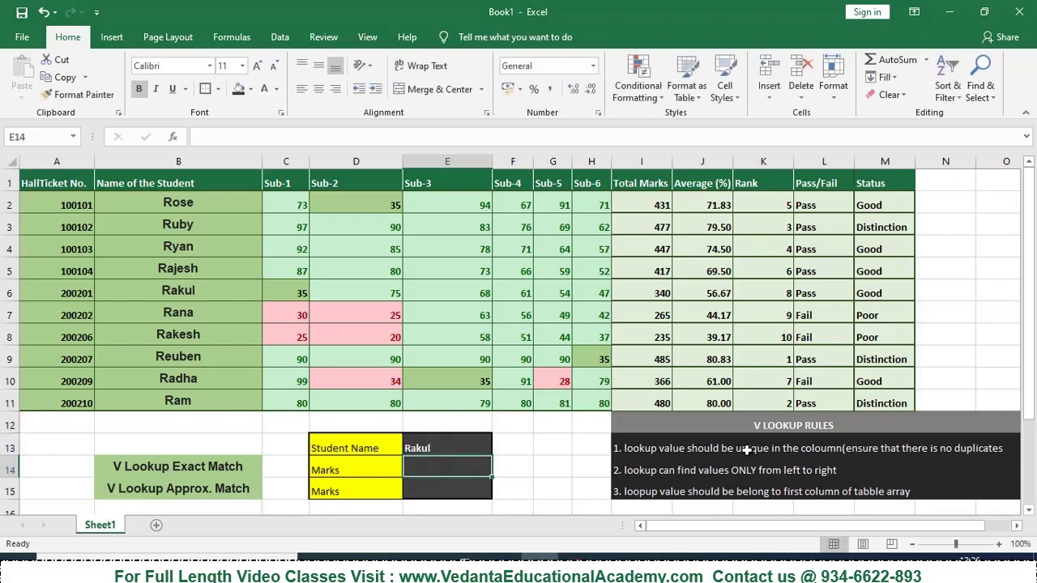
Build the E14 lookup toward =VLOOKUP(E13,B1:M11,8,0), with E13 as lookup value and table B1:M11
type("=")
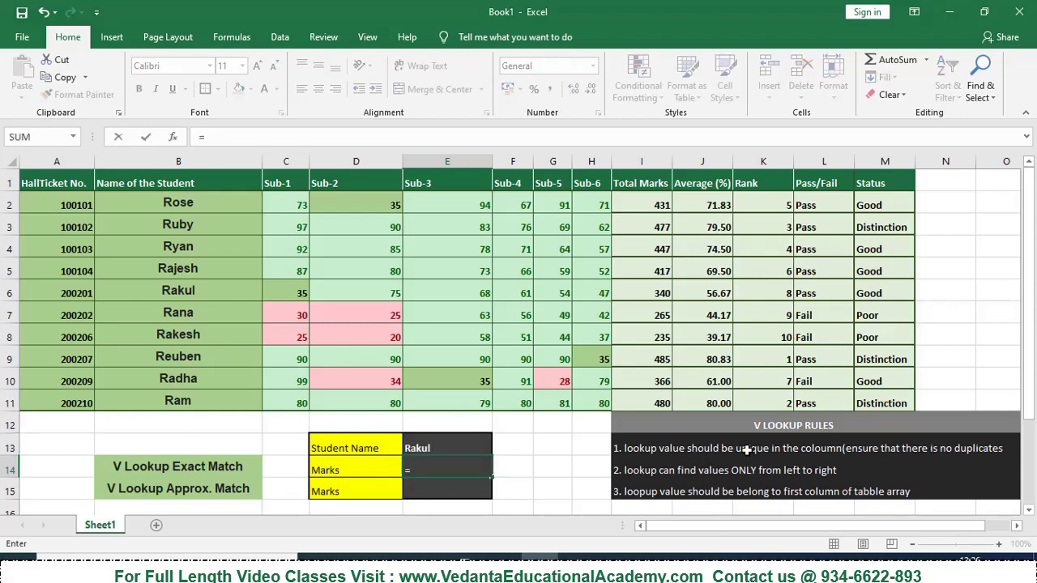
type("vlo")
key("Tab")
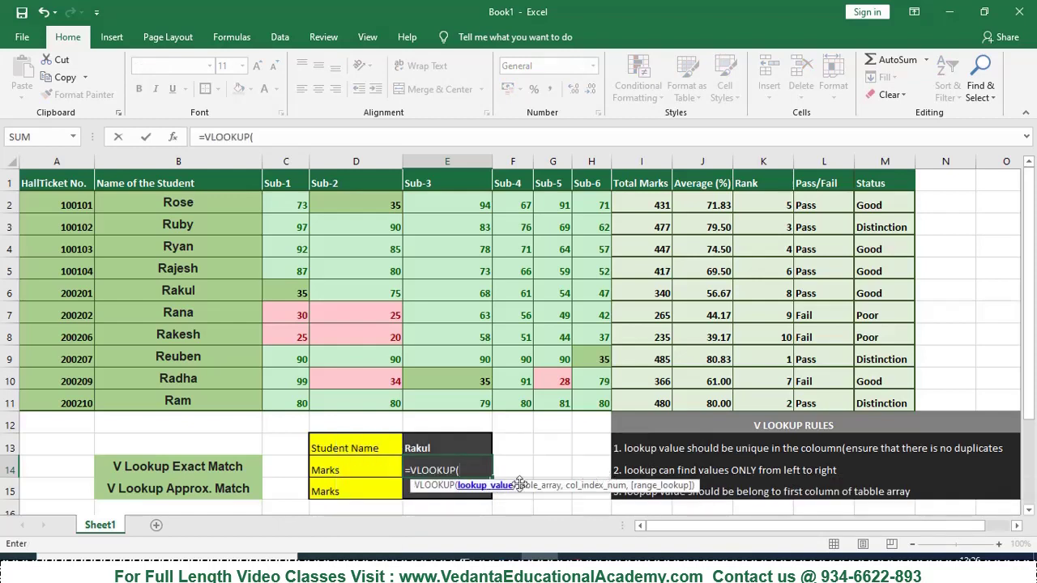
left_click(437, 448)
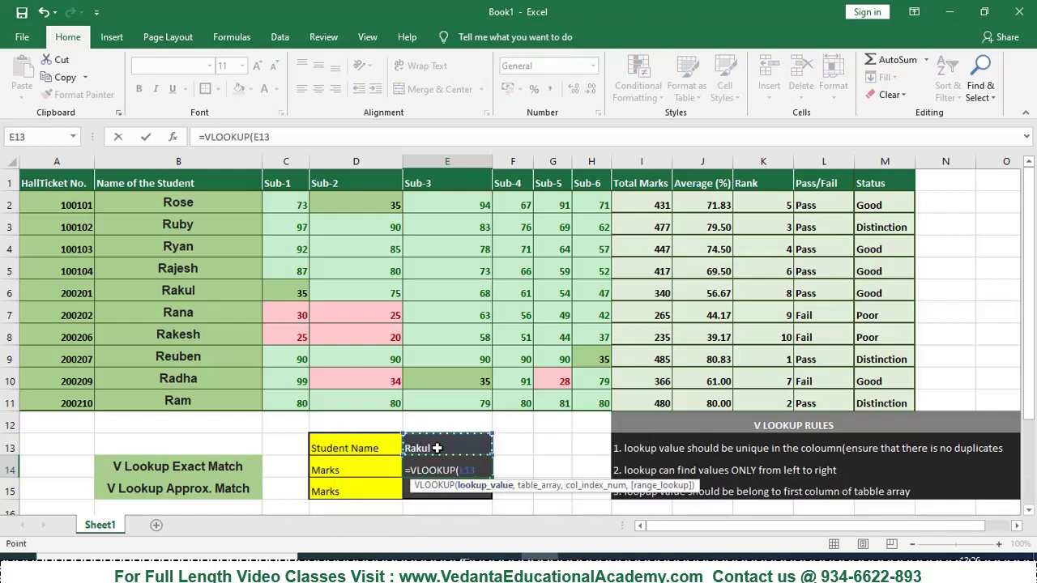
type(",")
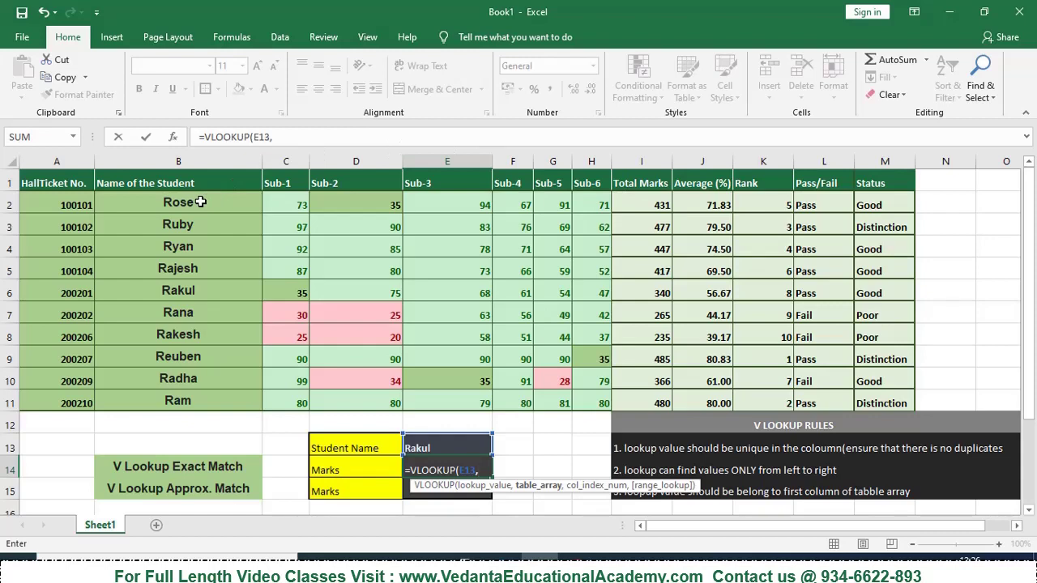
left_click_drag(121, 182, 875, 405)
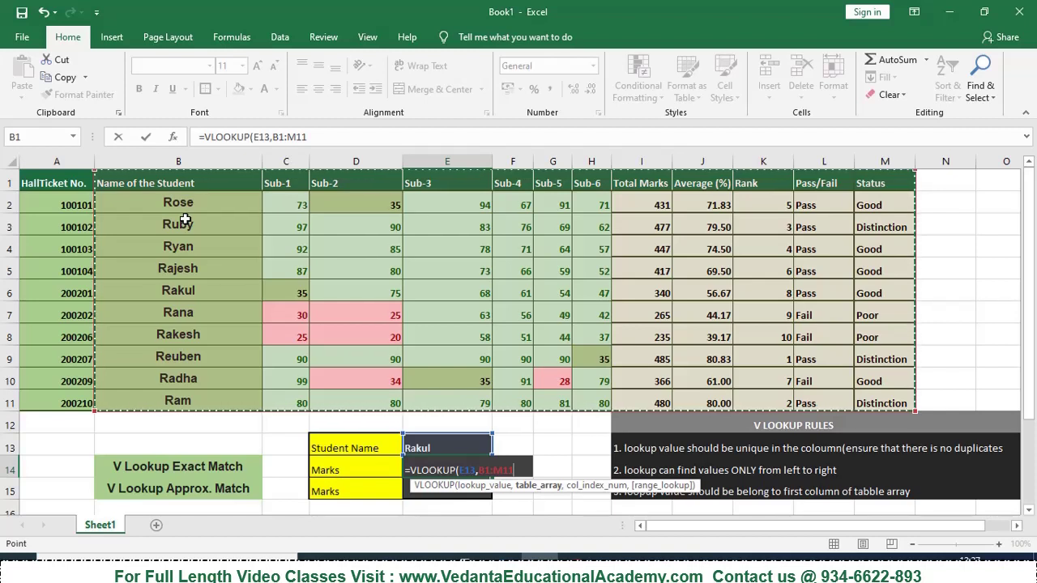
type(",8")
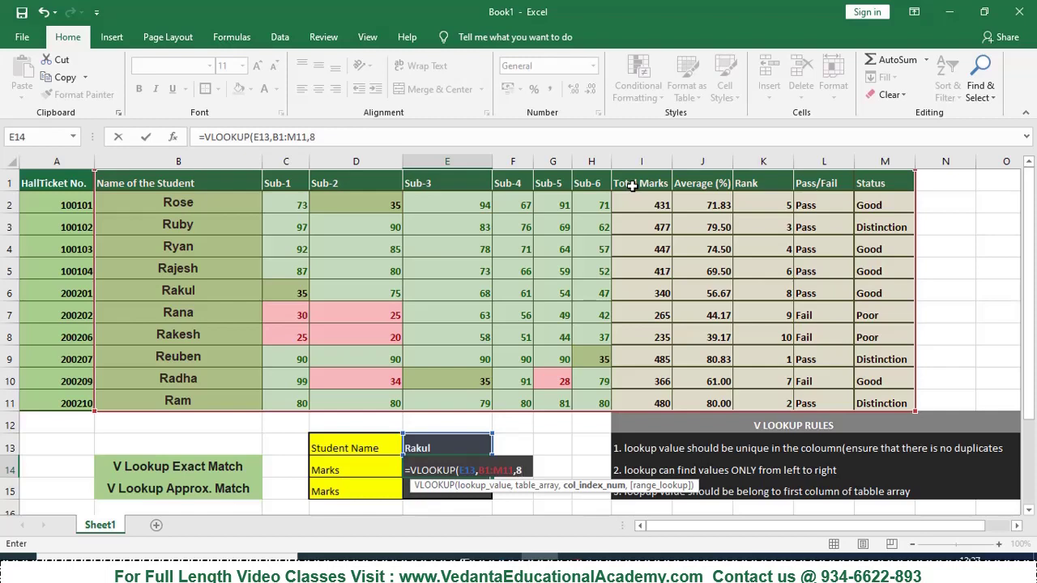
type(",0")
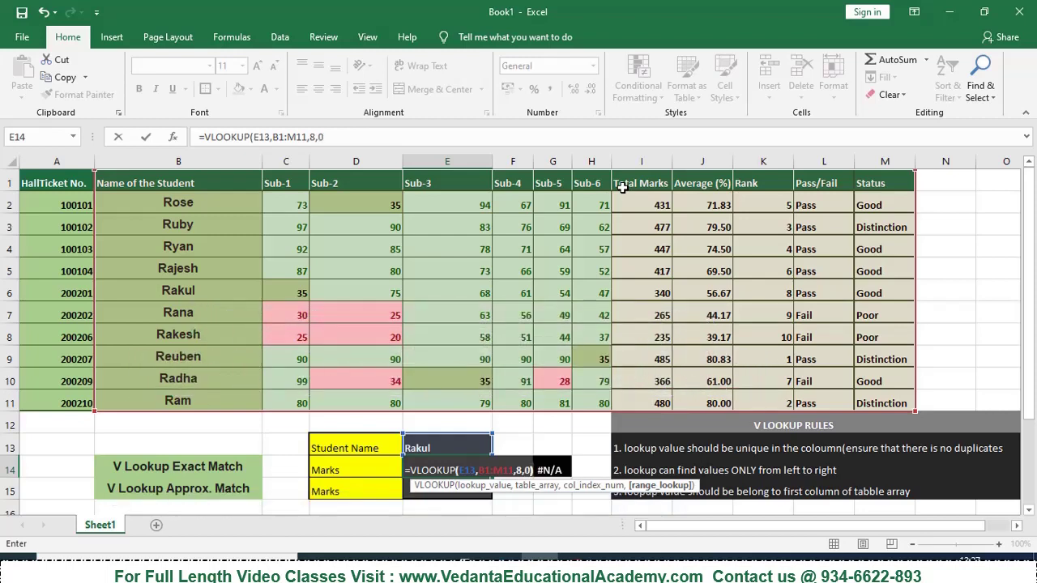
Finish the E14 formula and verify it returns Rakul's total of 340
type(")")
key("Return")
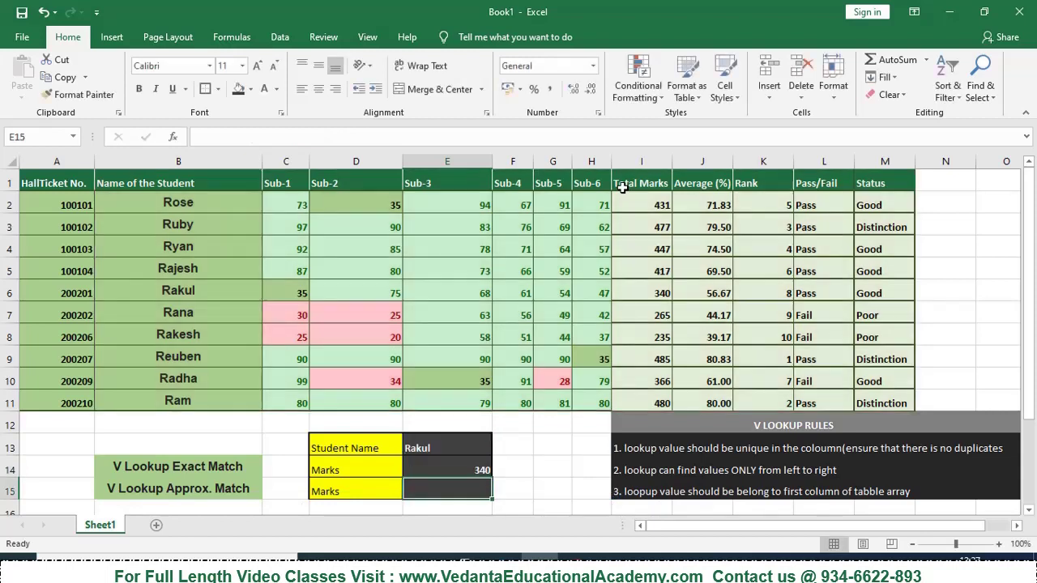
left_click(481, 470)
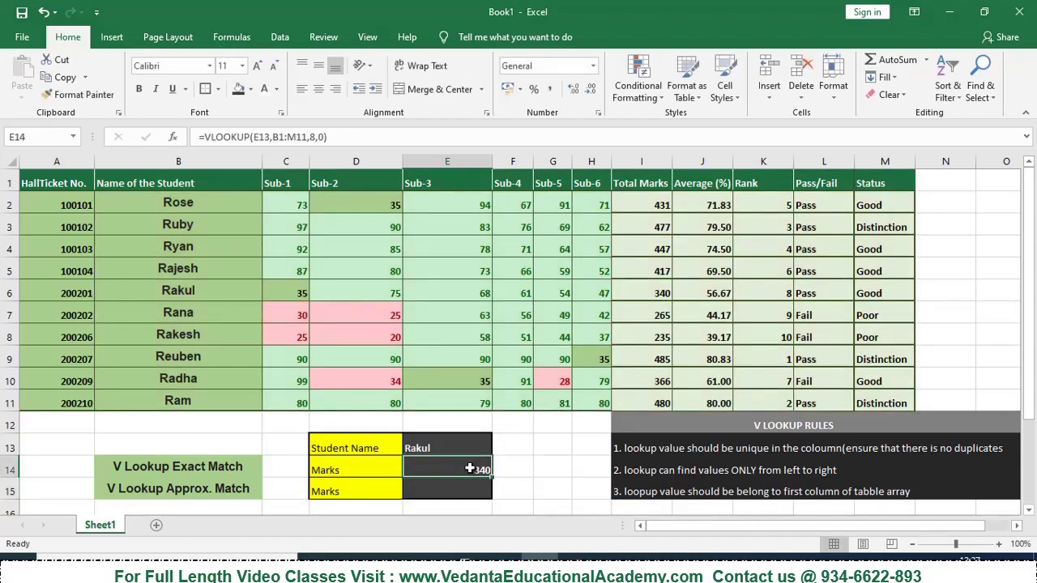
left_click(208, 288)
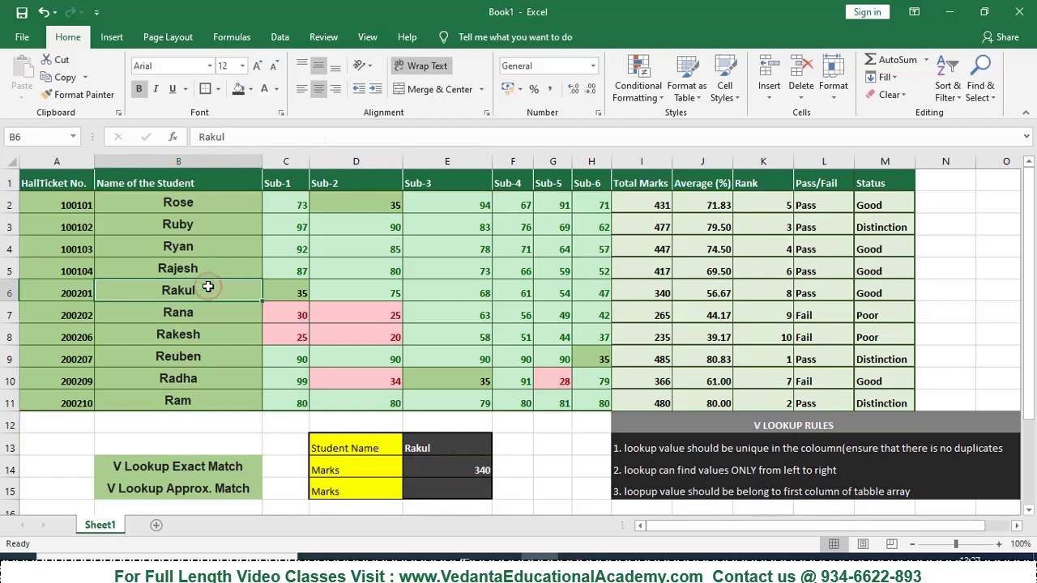
left_click(650, 294)
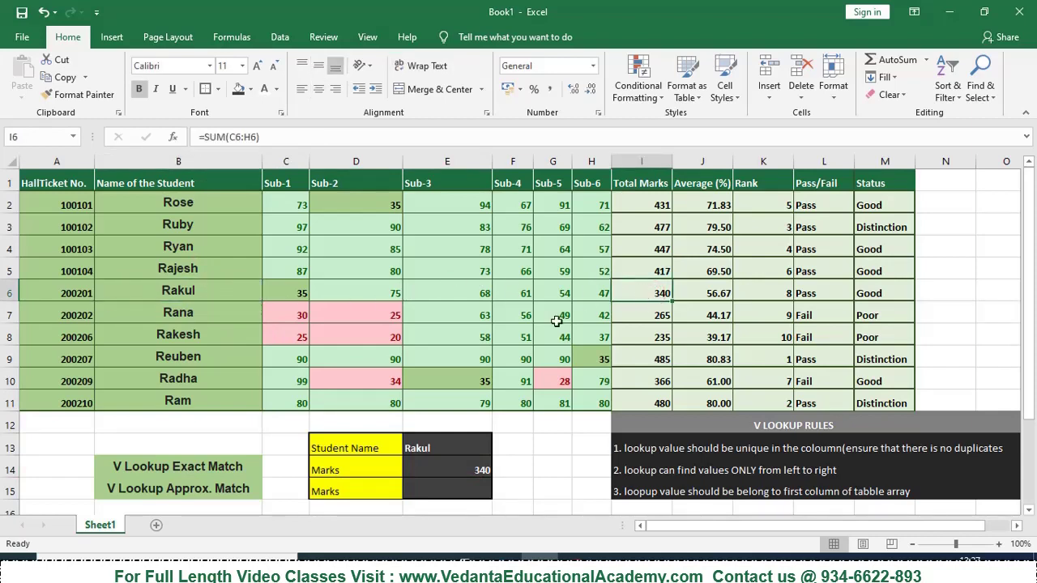
Change E13 to rana and confirm E14 shows Rana's total of 265
left_click(448, 444)
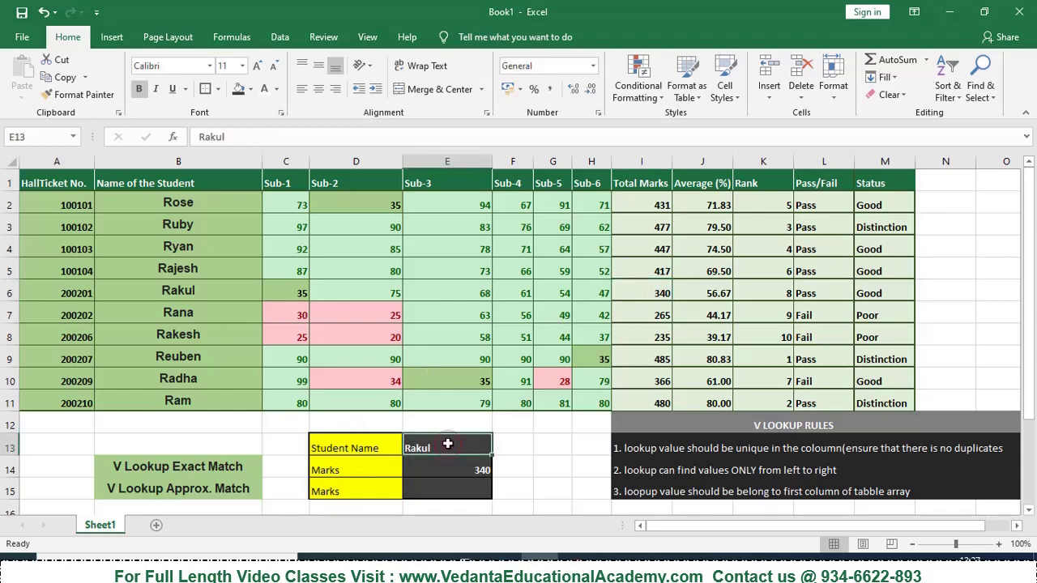
type("rana")
key("Return")
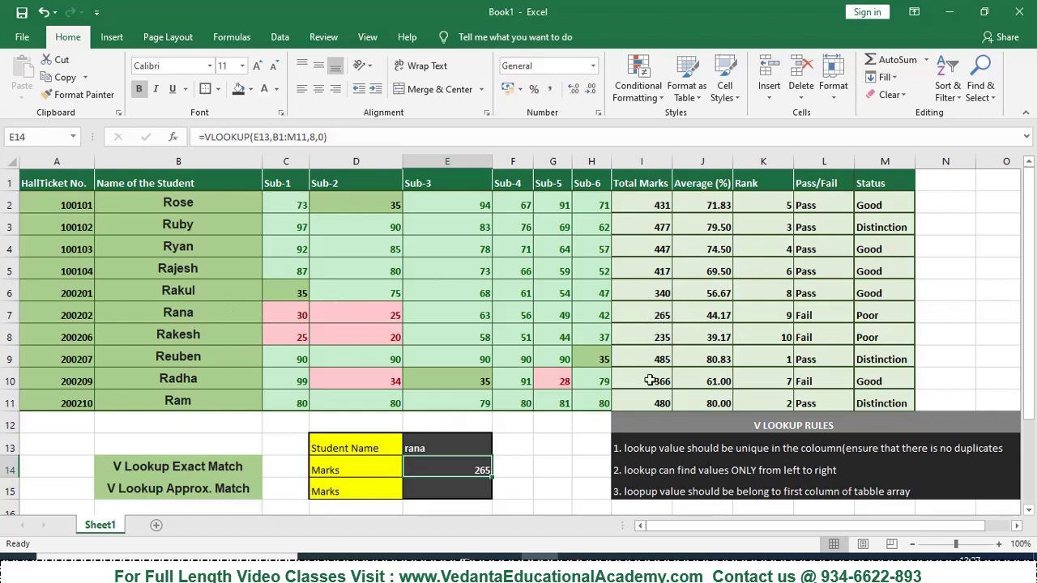
left_click(225, 315)
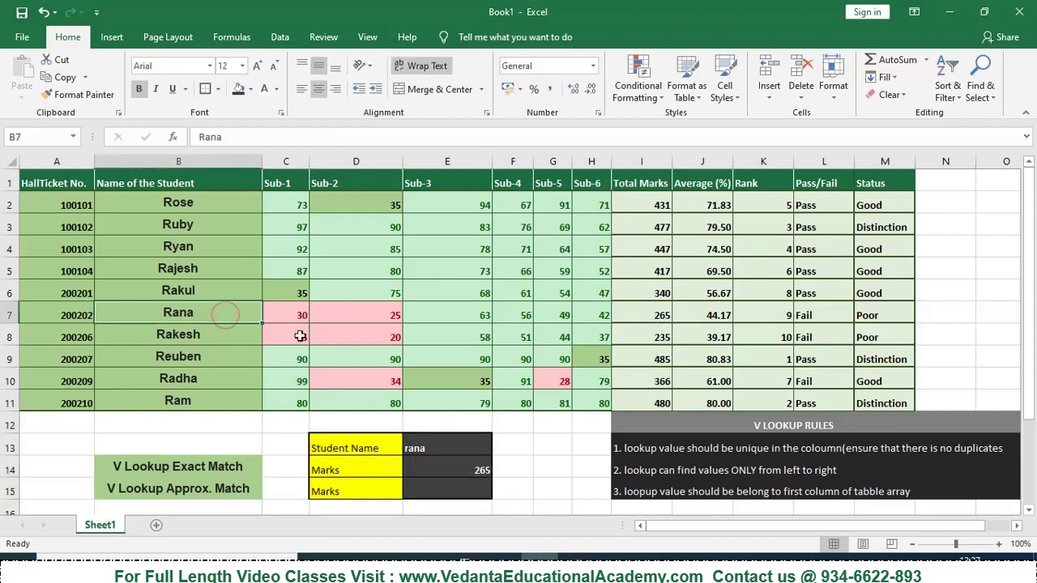
left_click(640, 317)
Change E13 to ram and confirm E14 shows Ram's total of 480
left_click(183, 405)
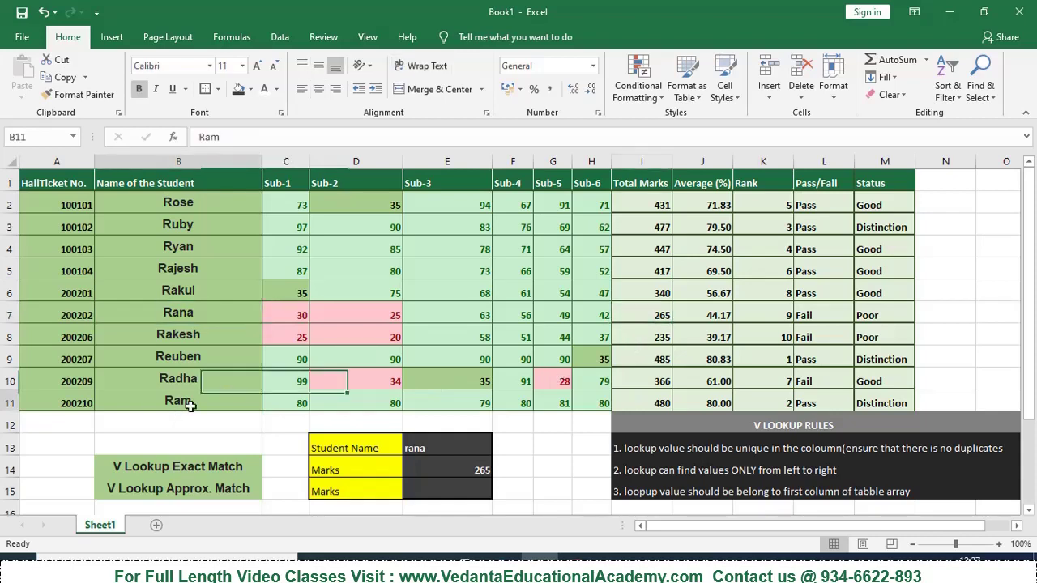
left_click(426, 448)
type("ra")
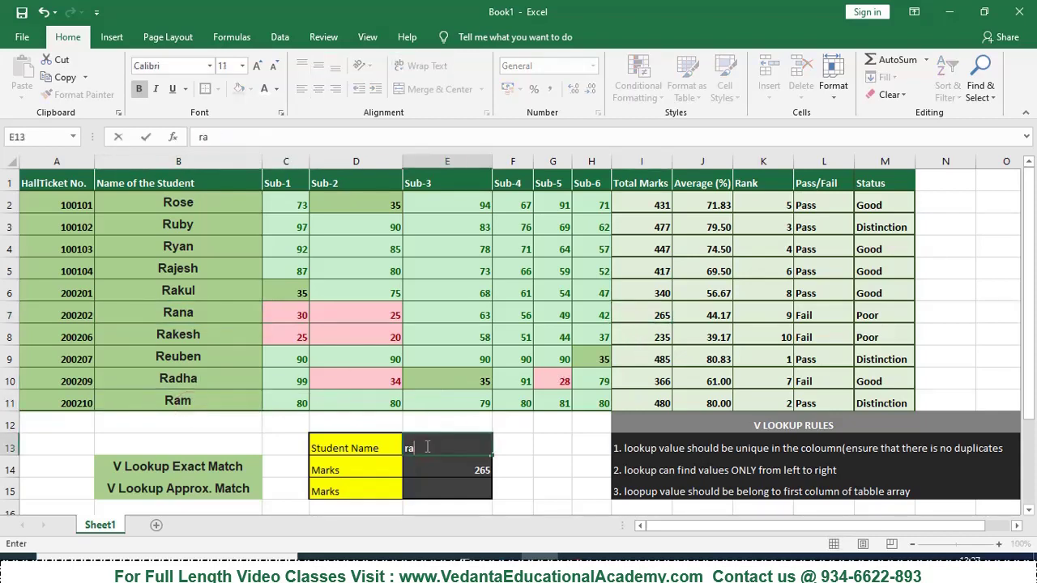
type("m")
key("Return")
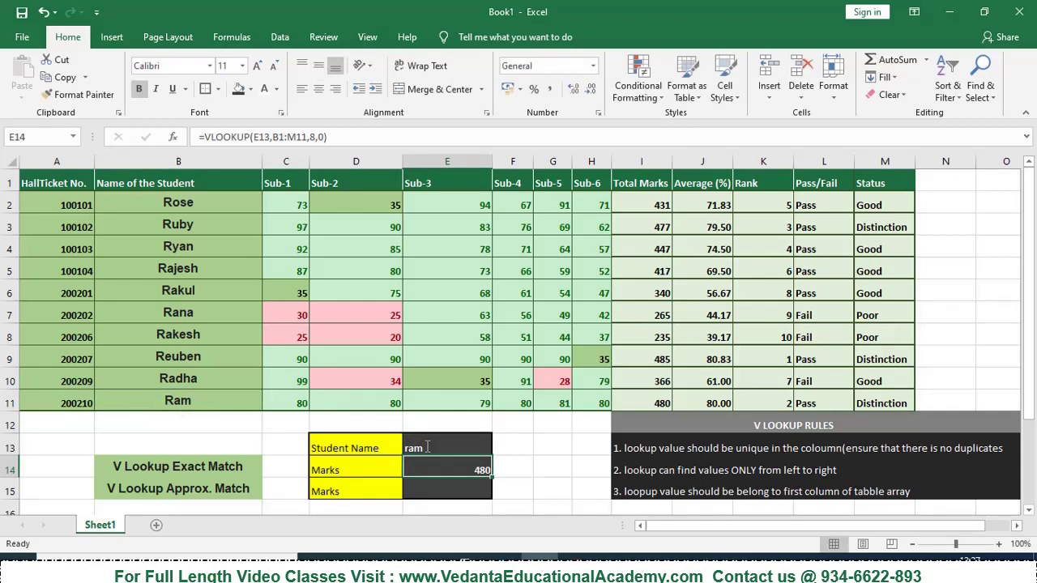
left_click(657, 403)
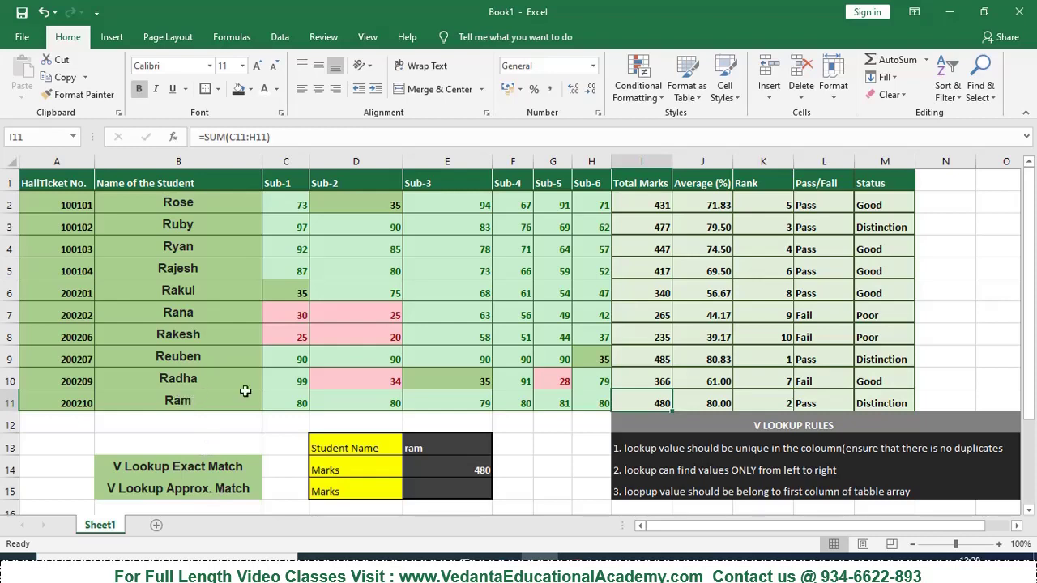
Enter ramesh in E13 to see the exact-match E14 return #N/A
left_click(434, 450)
type("ramesh")
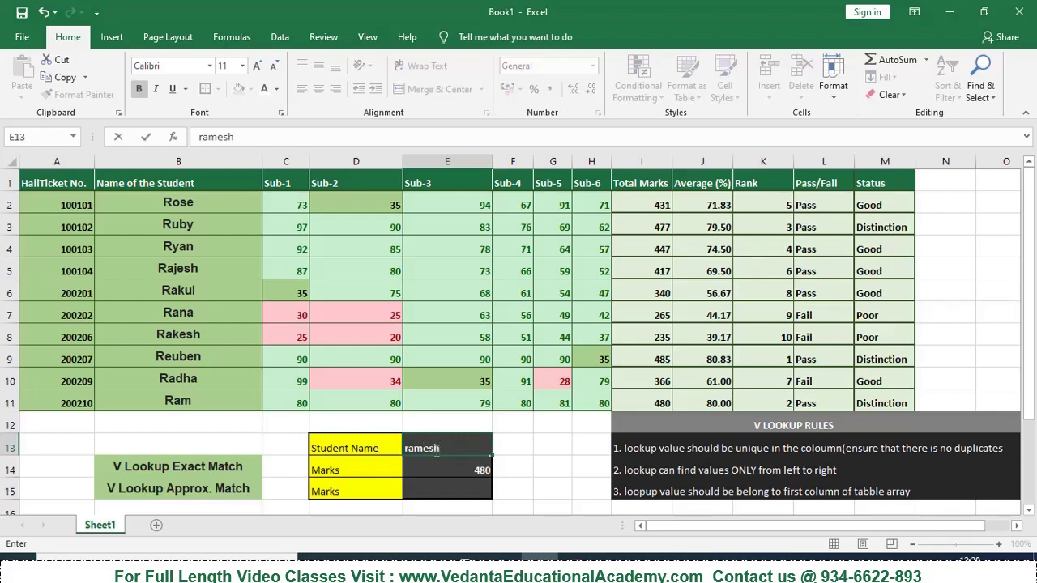
key("Return")
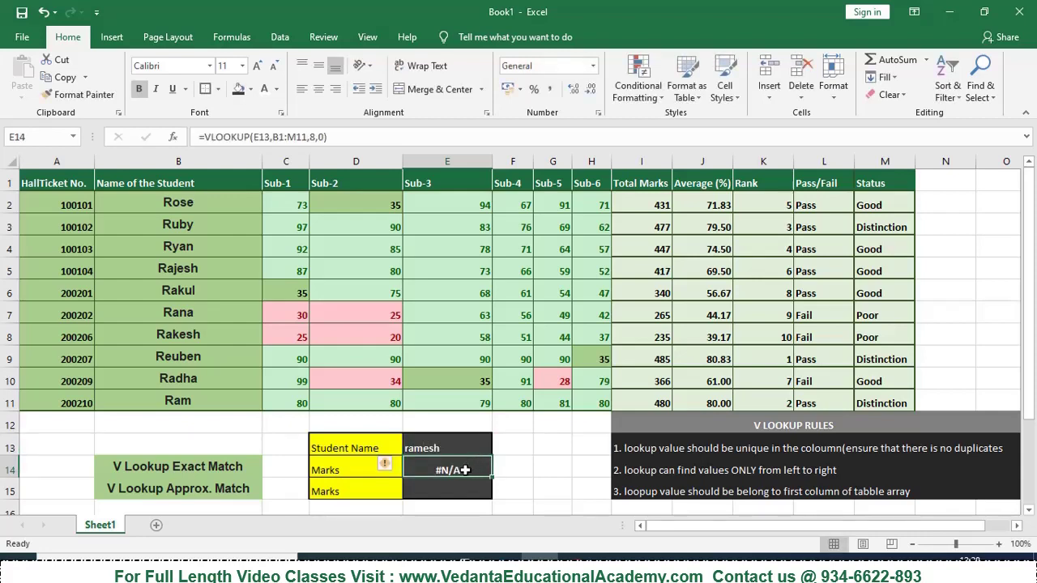
left_click(451, 485)
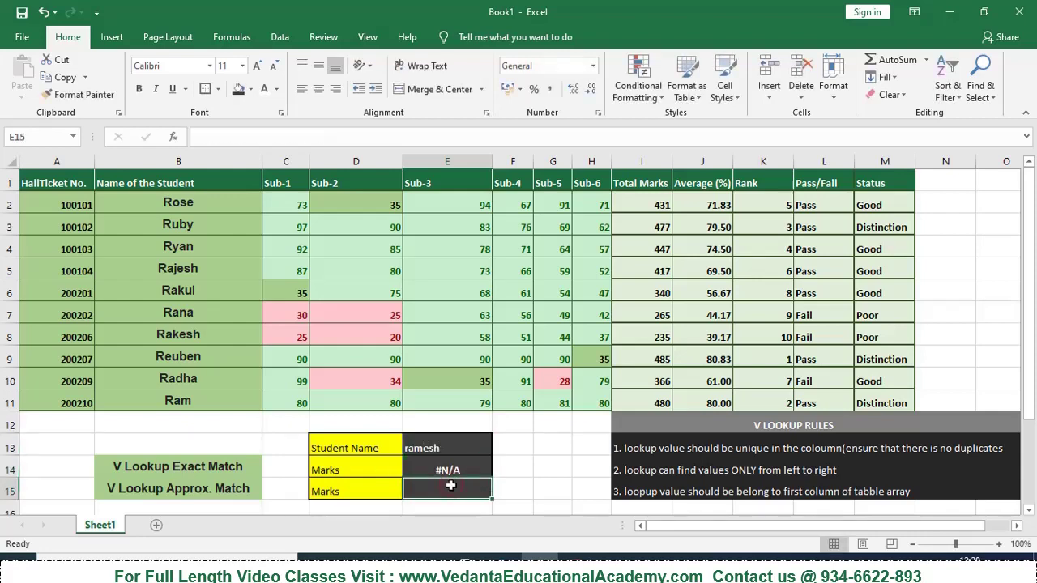
Enter =VLOOKUP(E13,B1:M11,8,1) in E15, which returns 340 for ramesh
type("=v")
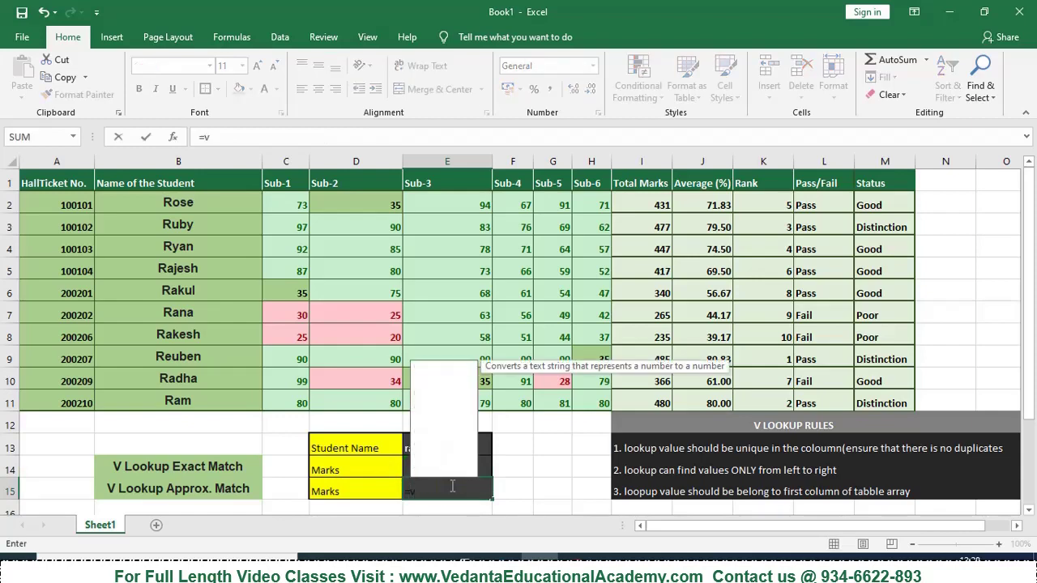
type("l")
key("Tab")
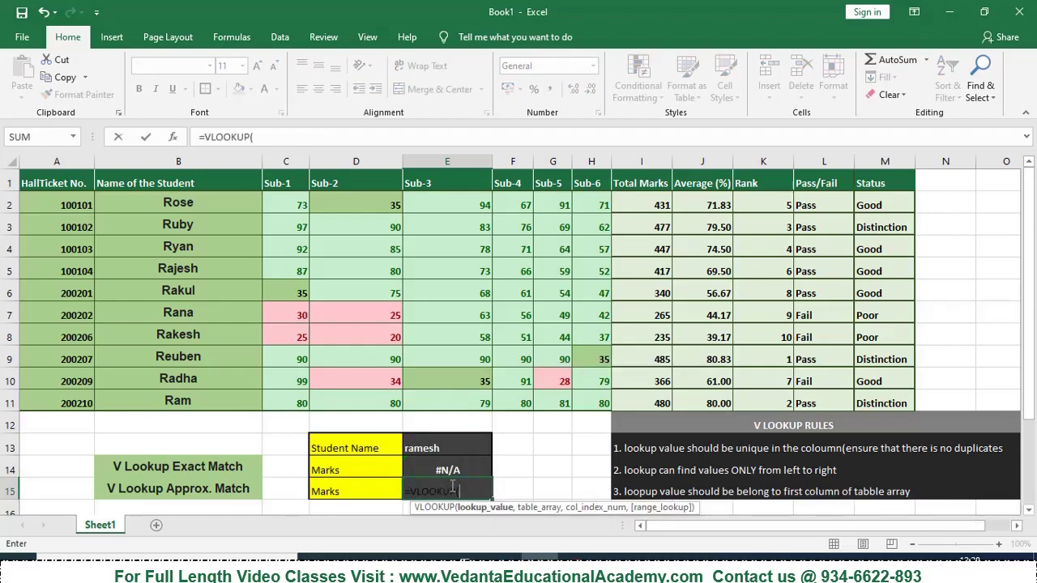
left_click(451, 449)
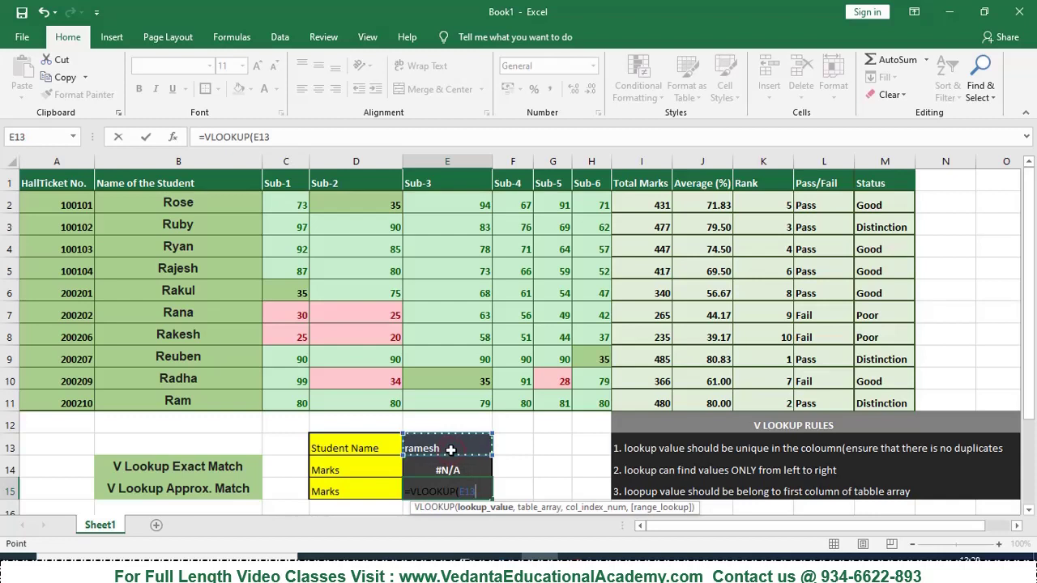
type(",")
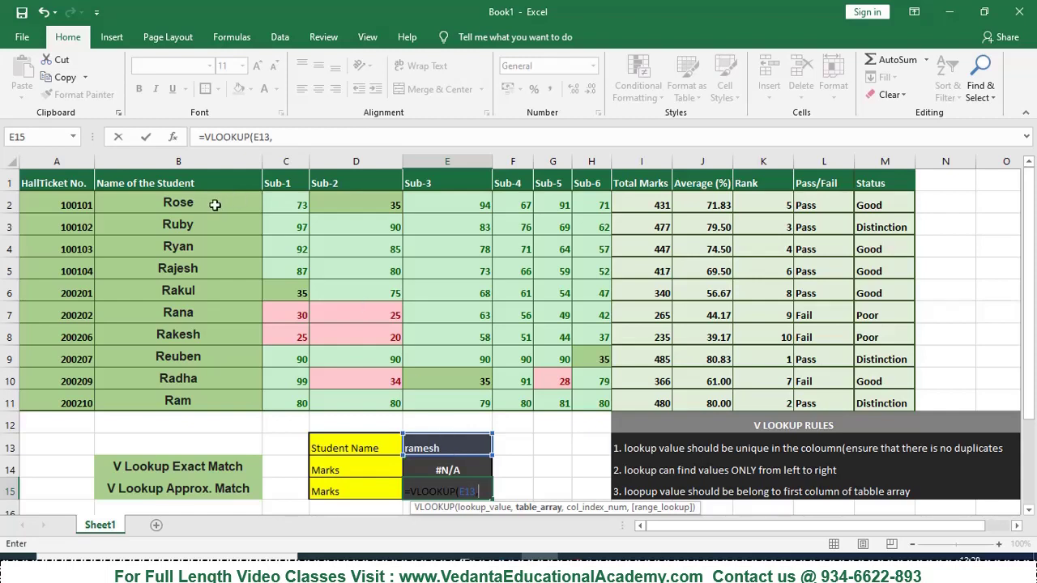
left_click_drag(174, 188, 879, 407)
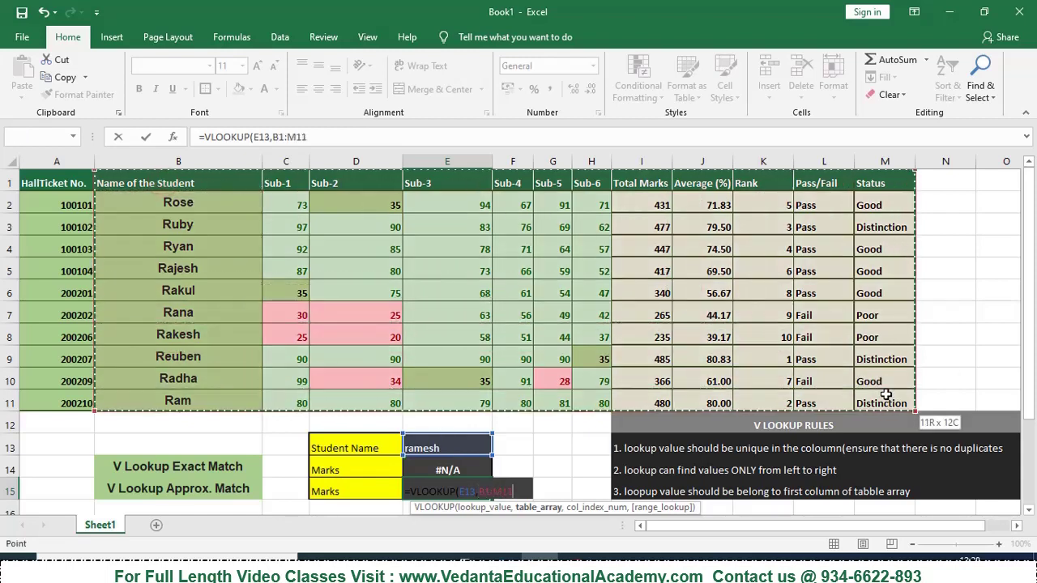
type(",")
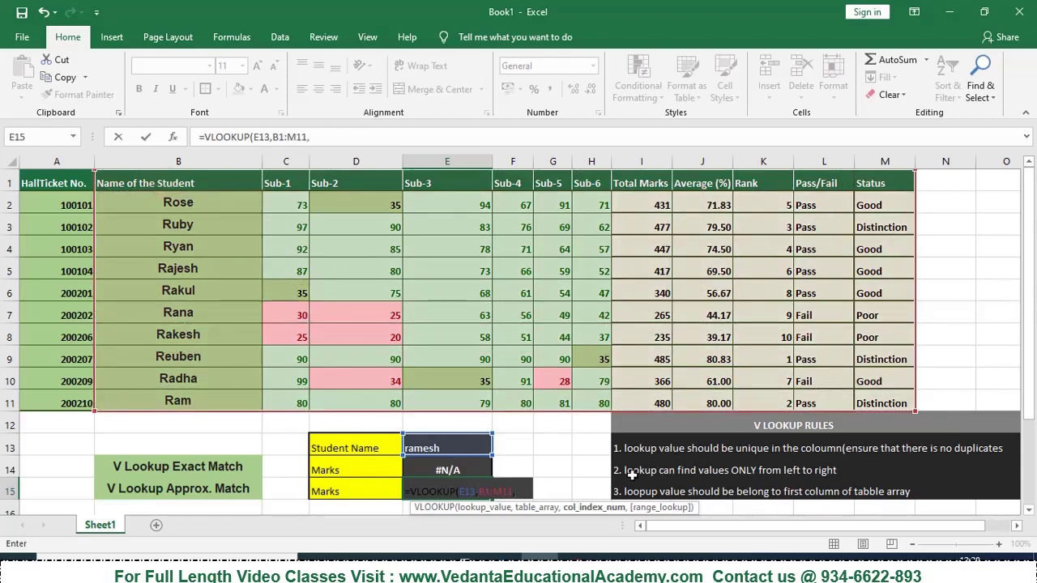
type("8,1")
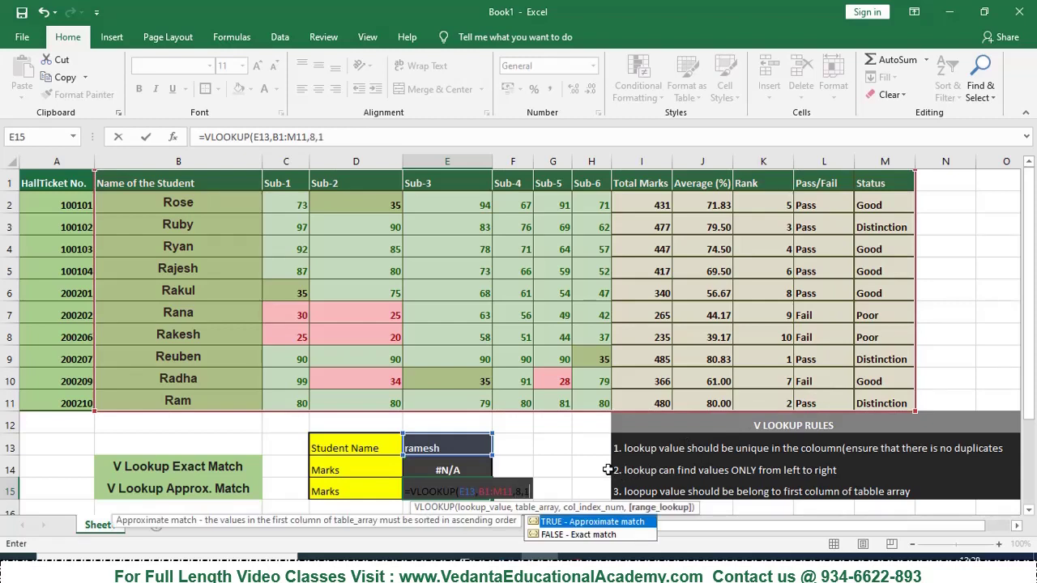
type(")")
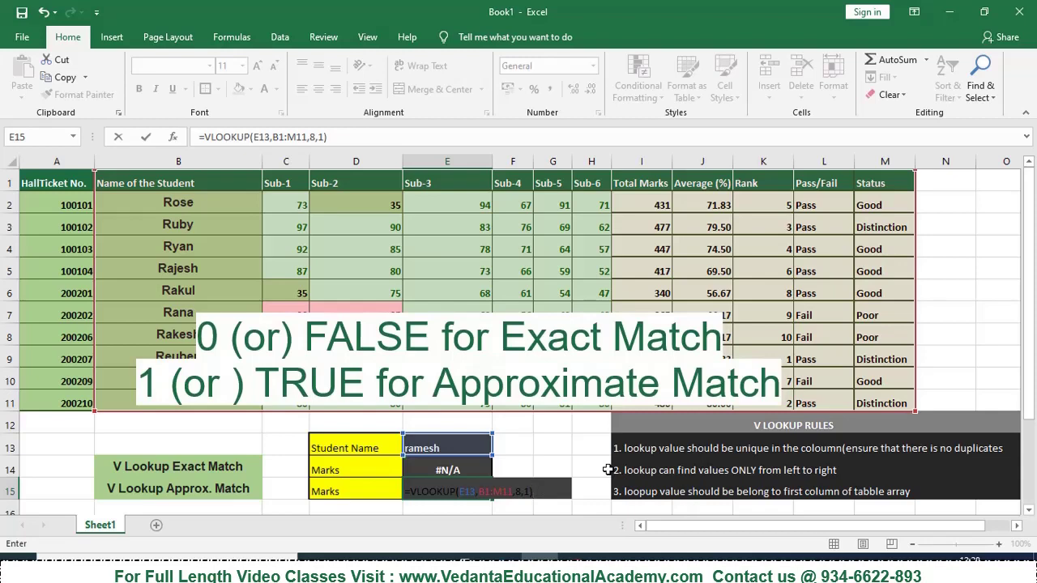
key("Return")
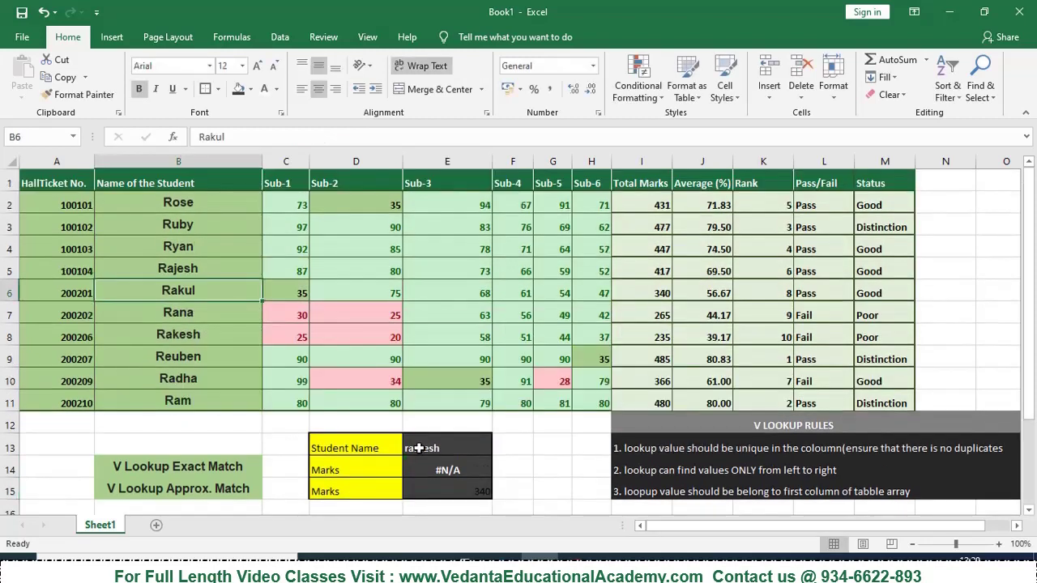